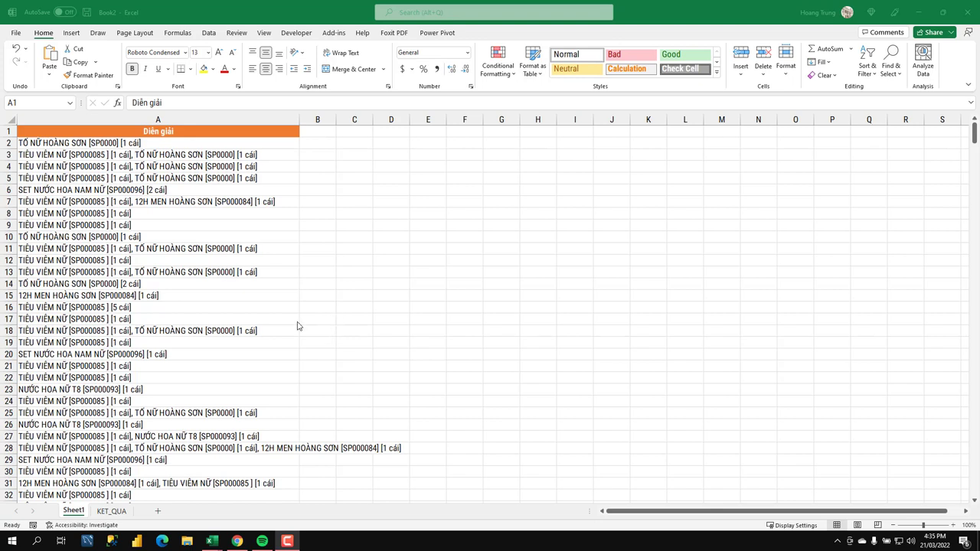
Review the one-, two- and three-product order lines in rows 2 to 28
click(135, 143)
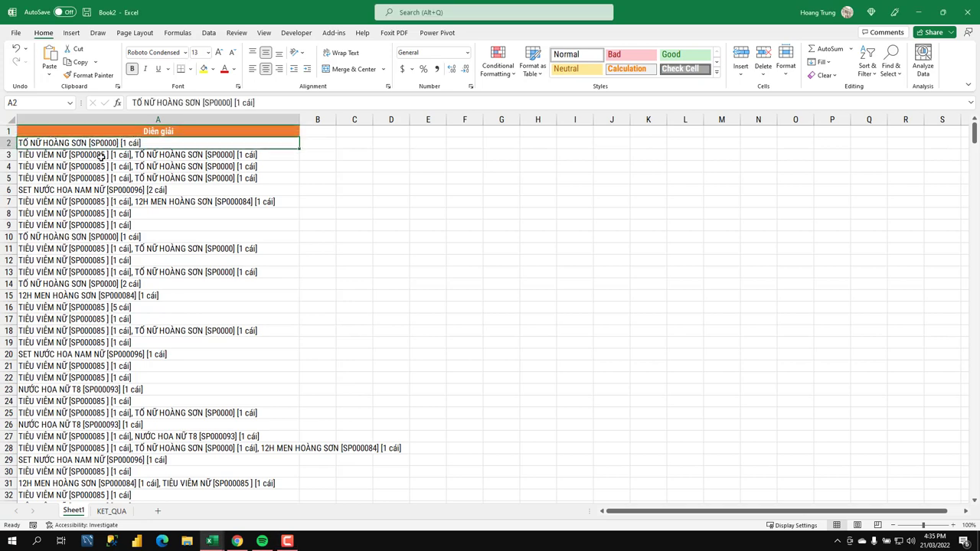
ctrl+scroll(60, 170, up, 2)
scroll(60, 170, up, 1)
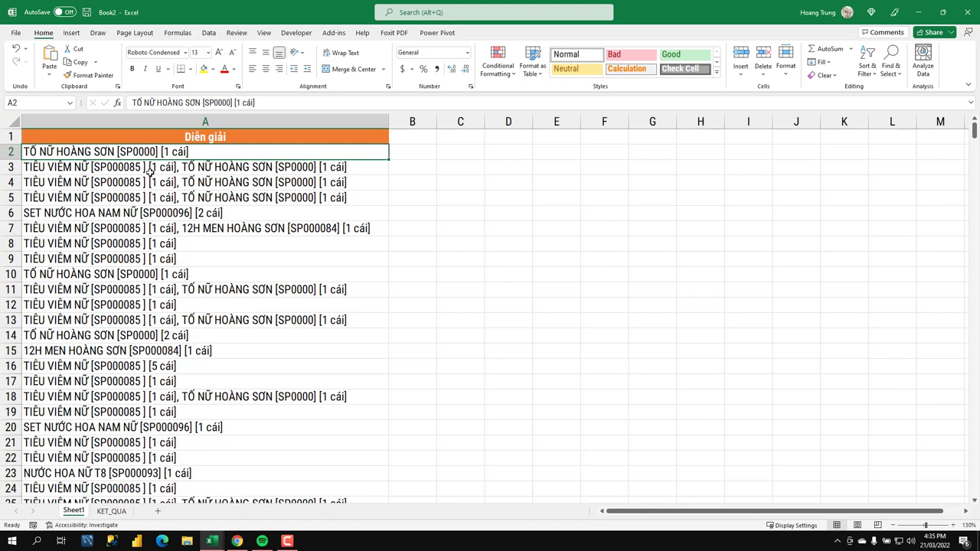
drag(145, 167, 149, 197)
click(172, 152)
click(195, 167)
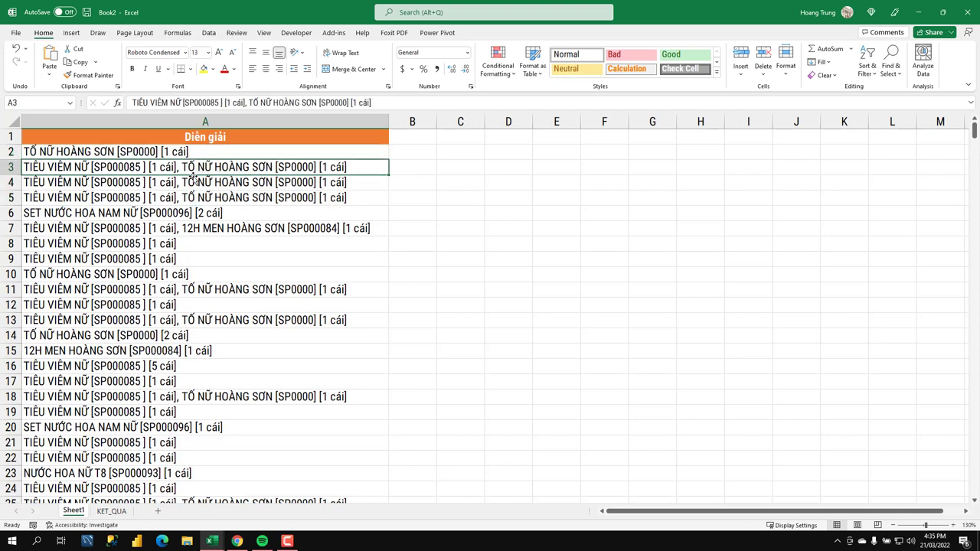
scroll(237, 199, down, 5)
scroll(236, 200, down, 5)
scroll(257, 210, up, 4)
click(313, 275)
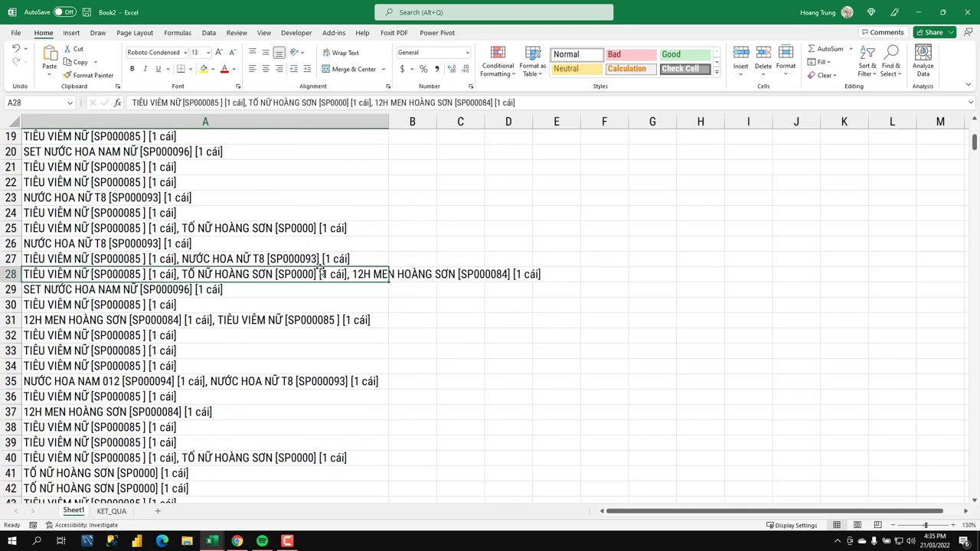
ctrl+scroll(319, 260, down, 2)
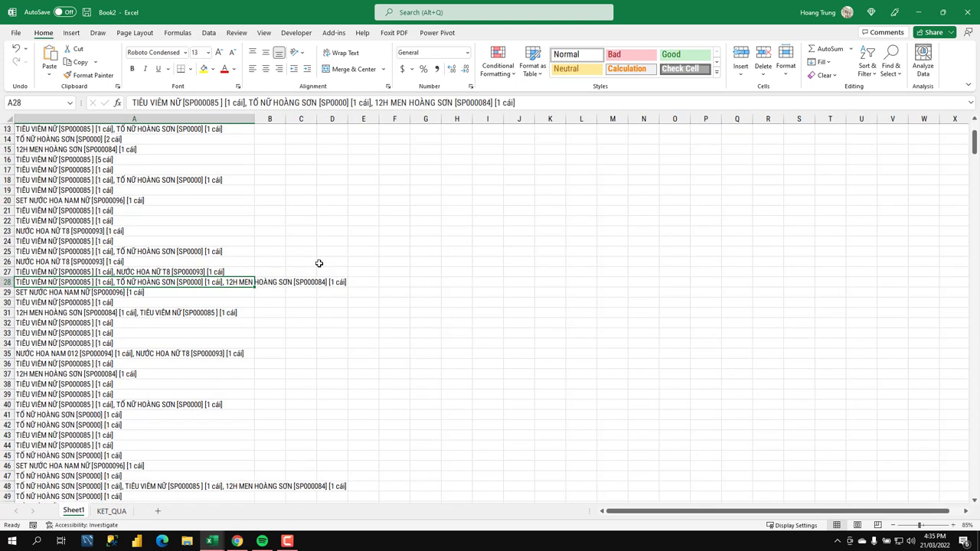
ctrl+scroll(319, 262, down, 1)
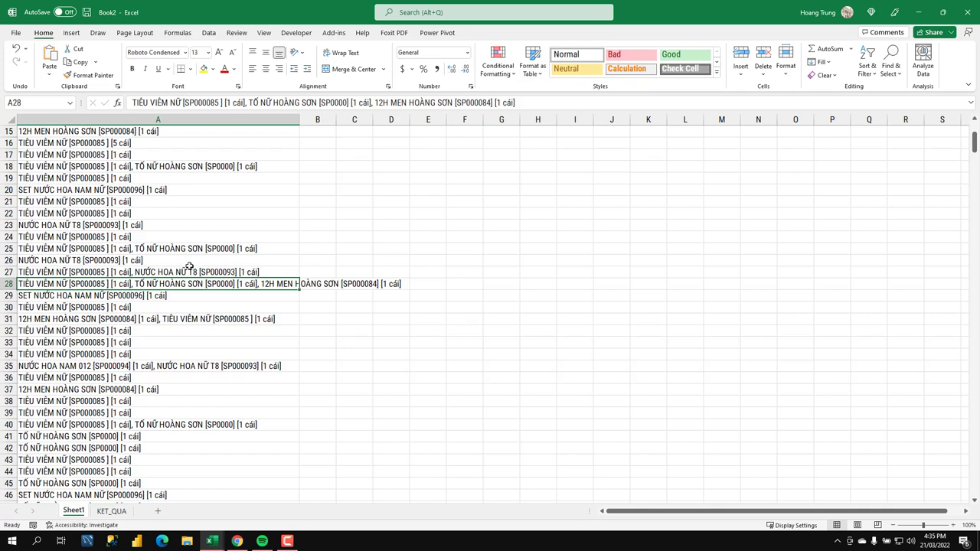
From A31, search the sheet for the text 'Trả 1 phần'
click(214, 320)
key(ctrl+f)
text(Trả 1 phần)
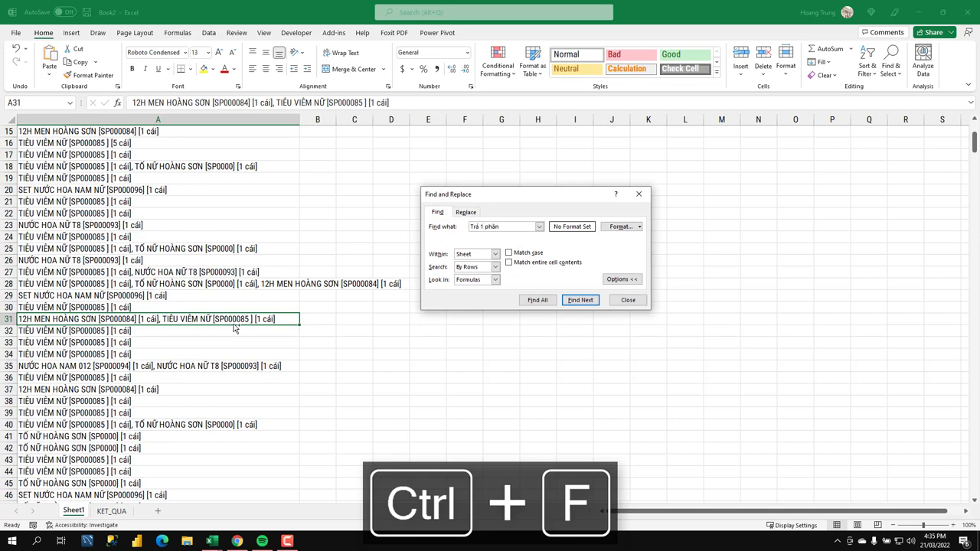
Find the 'Trả 1 phần' line at row 249, close the search and jump back to the top of column A
key(Return)
key(Escape)
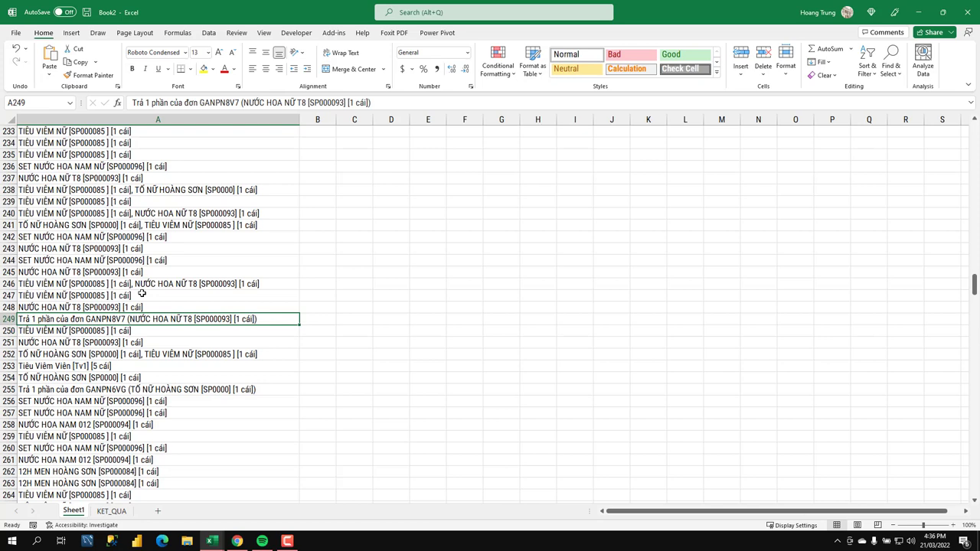
click(225, 274)
key(ctrl+Up)
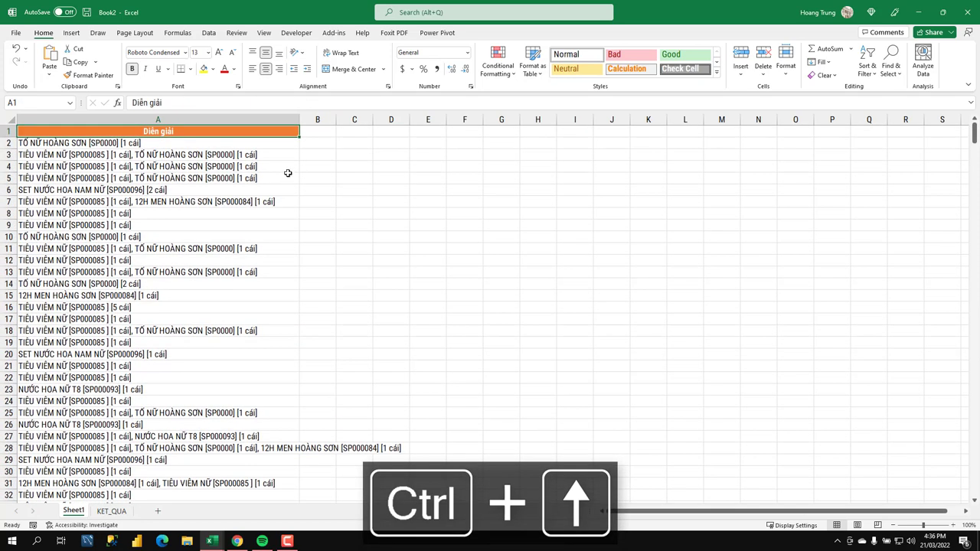
Enter =TRIM(A2) in C2, correcting the reference back to the single cell A2
click(349, 144)
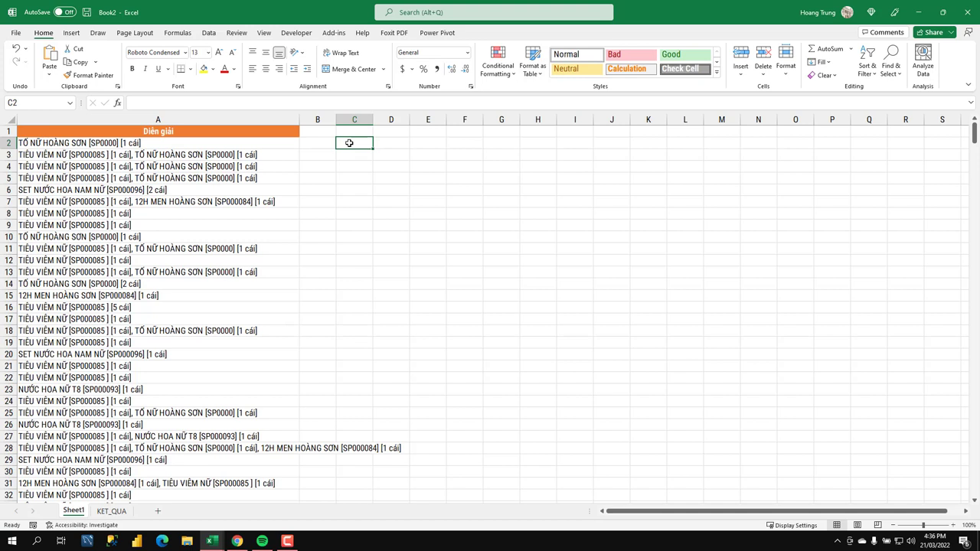
text(=TRIM)
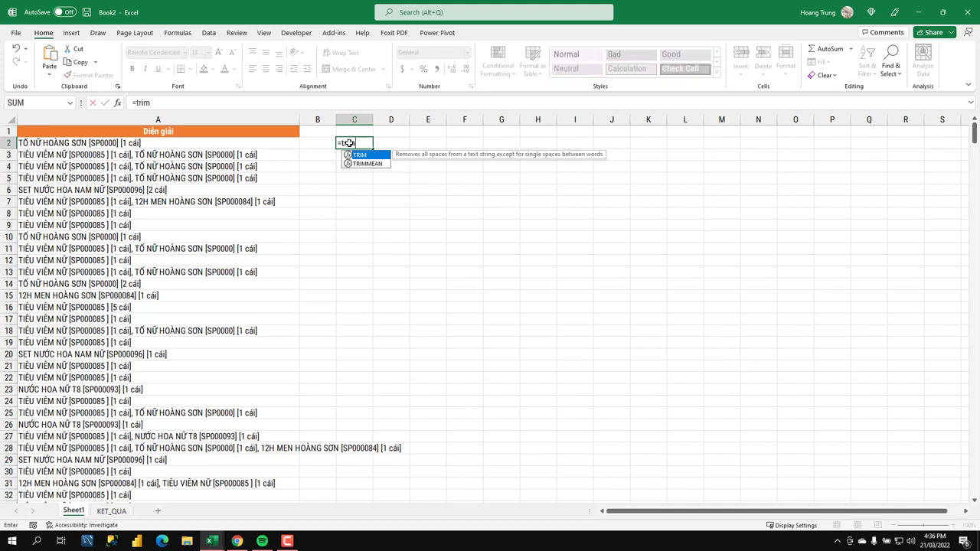
text(()
click(178, 144)
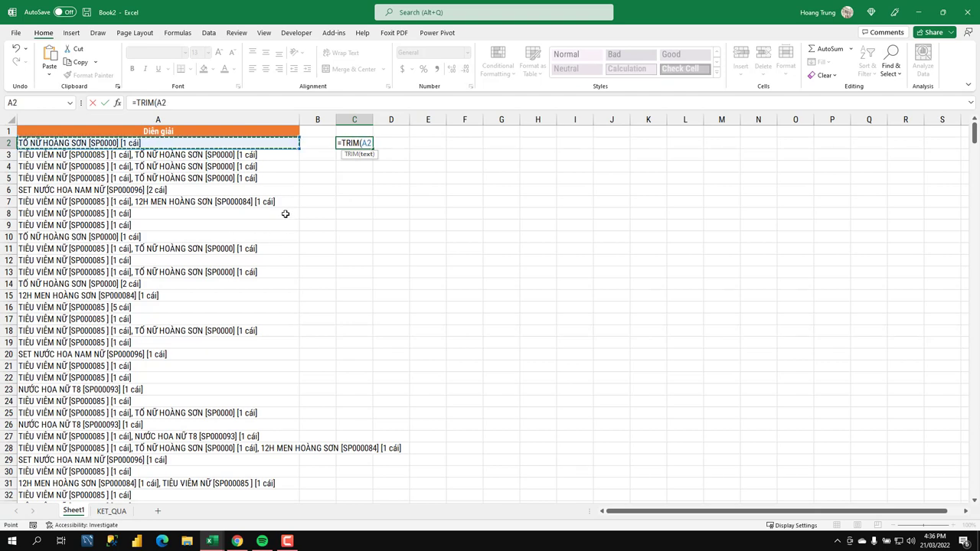
key(ctrl+shift+Down)
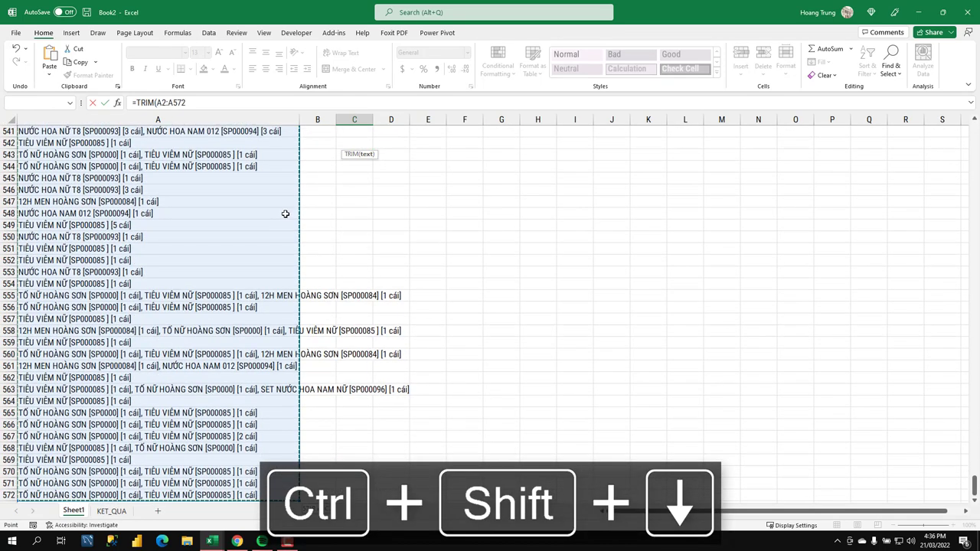
key(Return)
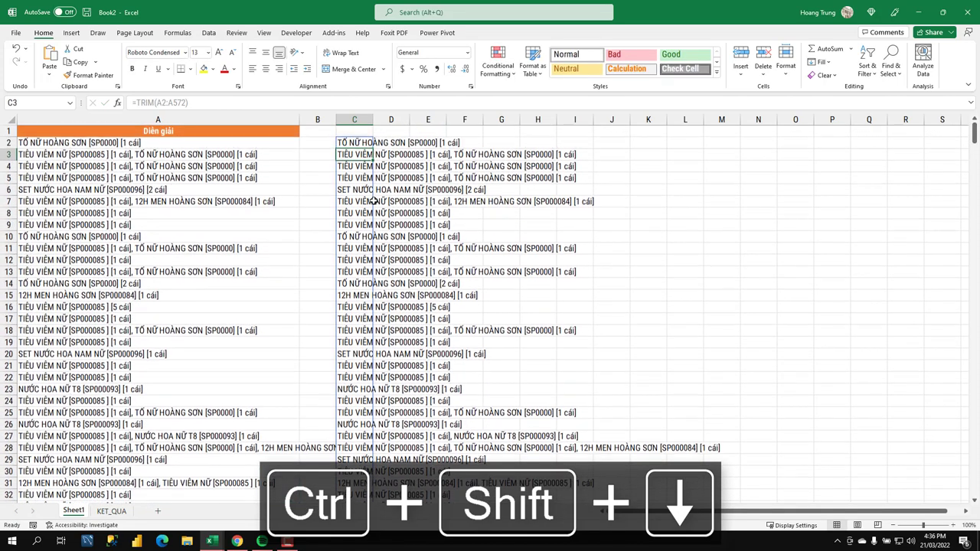
click(354, 144)
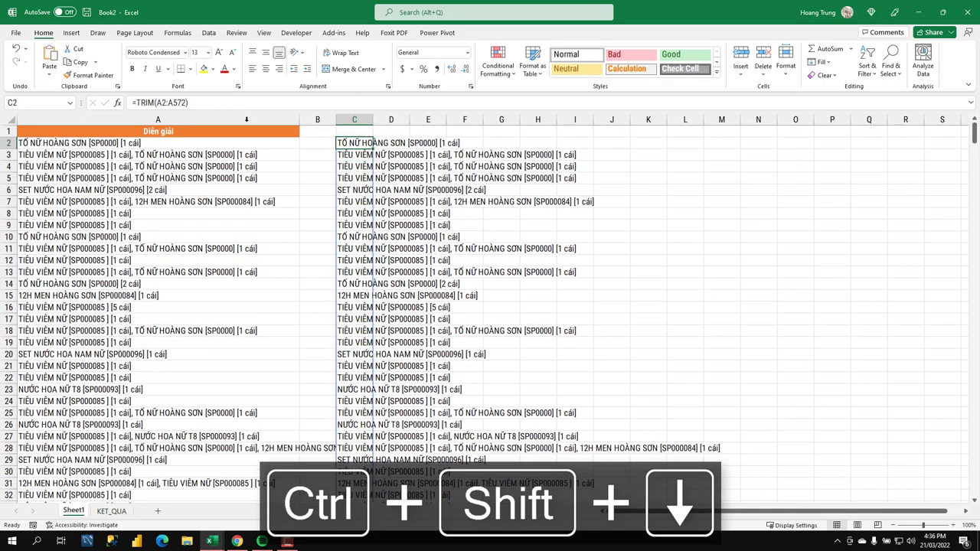
click(186, 103)
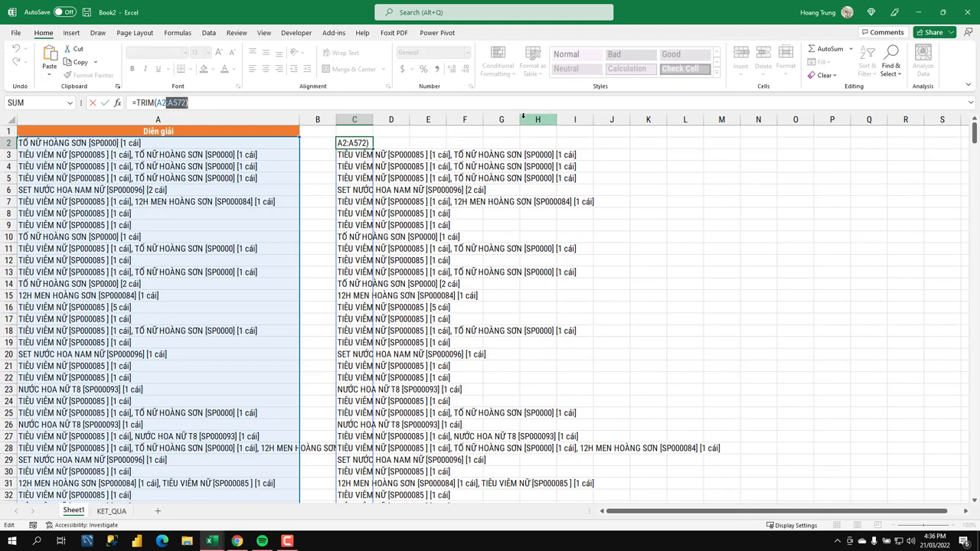
key(BackSpace)
key(BackSpace)
key(BackSpace)
key(Return)
Fill the TRIM formula down to row 572 and copy C2:C572
click(360, 146)
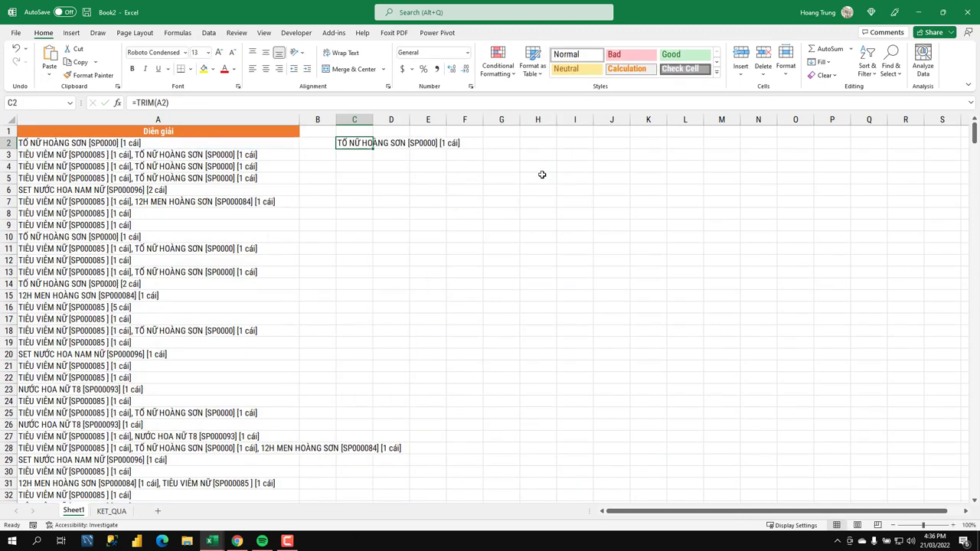
drag(373, 150, 414, 548)
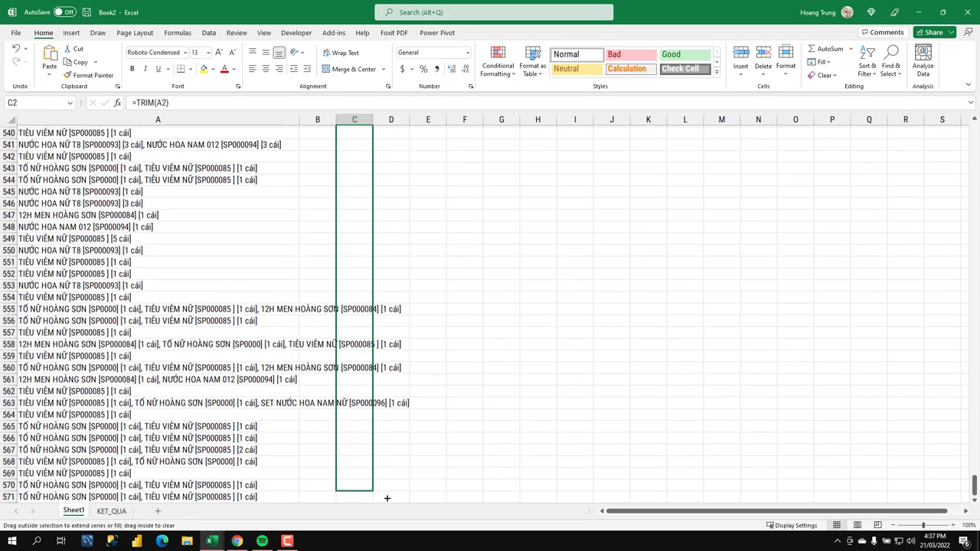
mouse_move(414, 548)
mouse_down()
mouse_move(376, 511)
mouse_move(373, 464)
mouse_up()
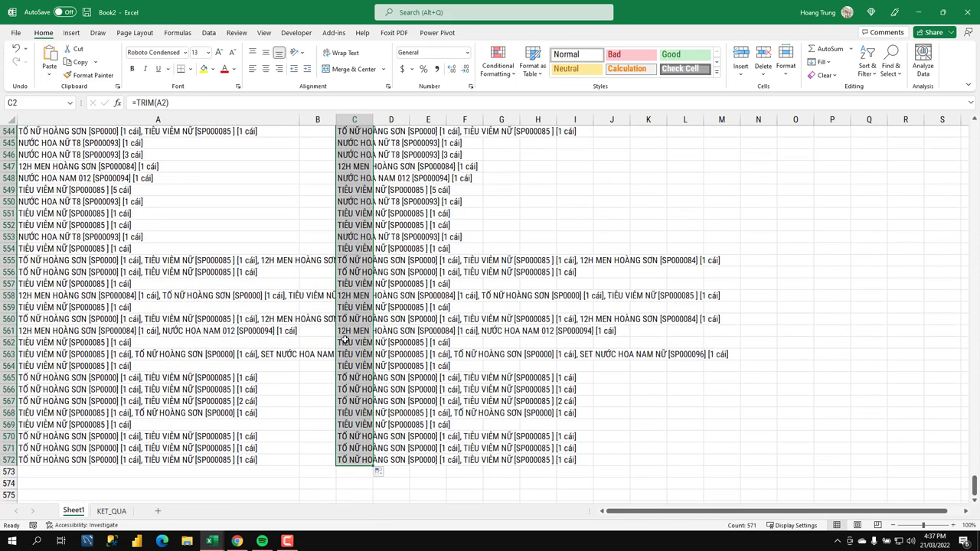
key(ctrl+c)
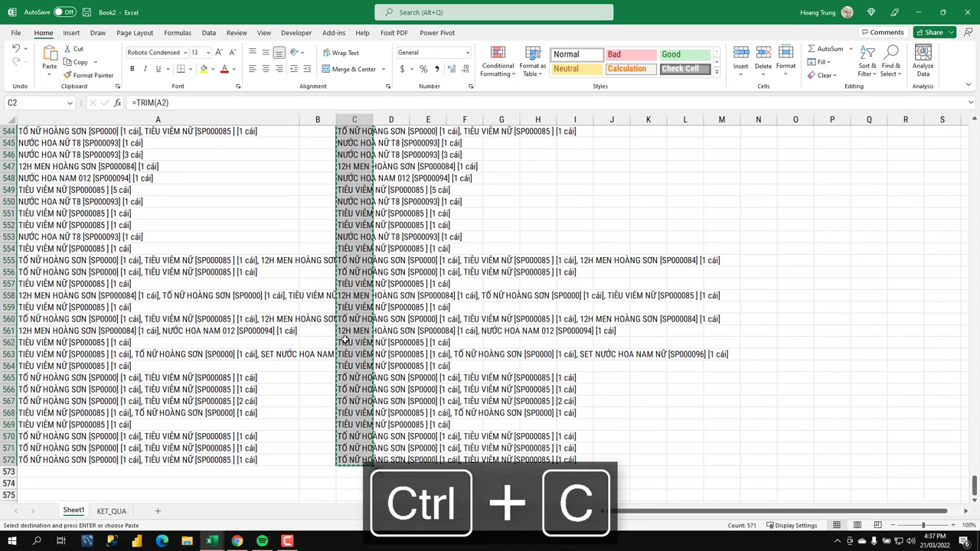
key(ctrl+Home)
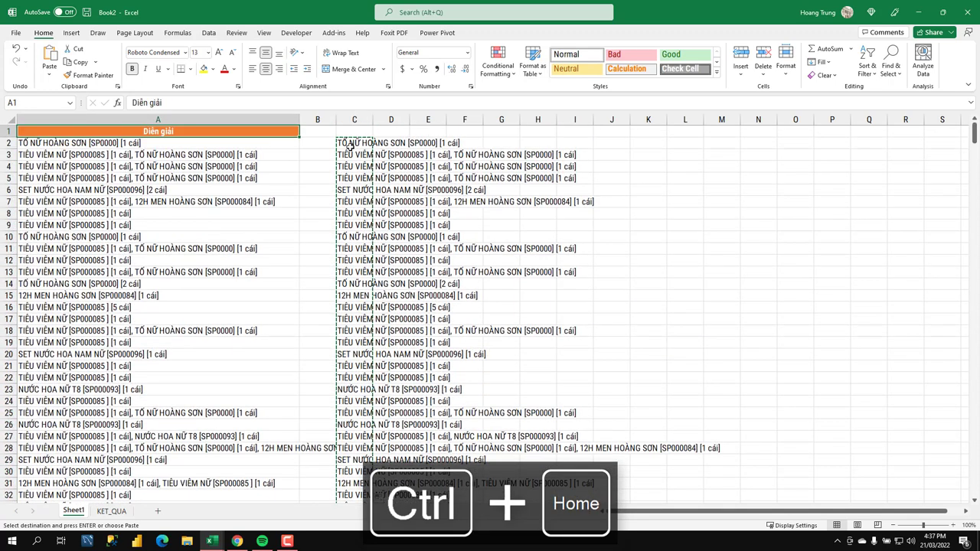
right_click(97, 141)
click(136, 193)
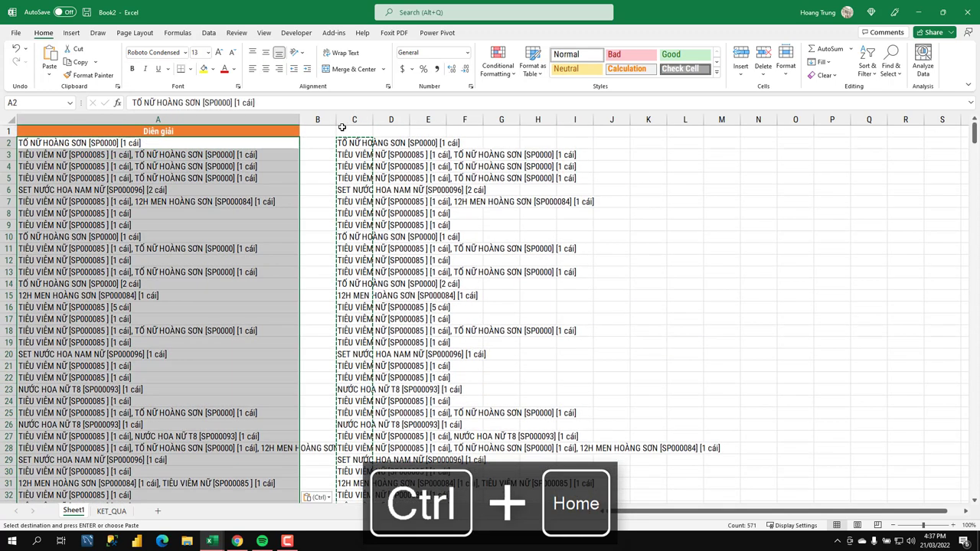
click(351, 120)
right_click(351, 120)
click(375, 222)
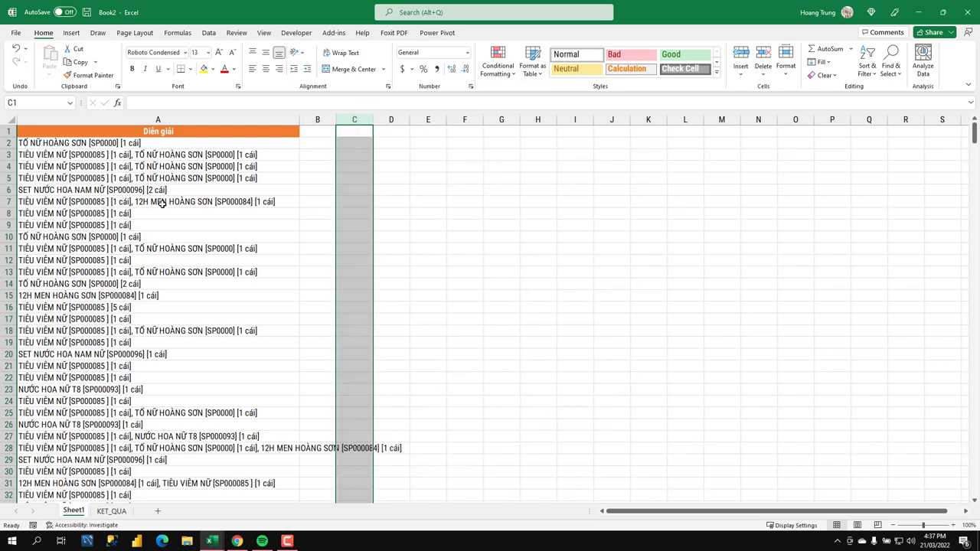
click(195, 200)
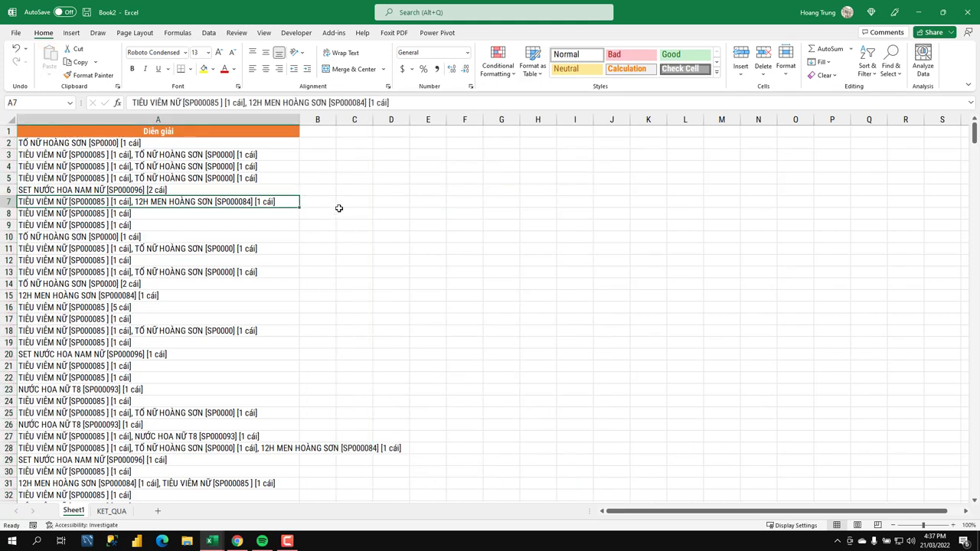
click(205, 157)
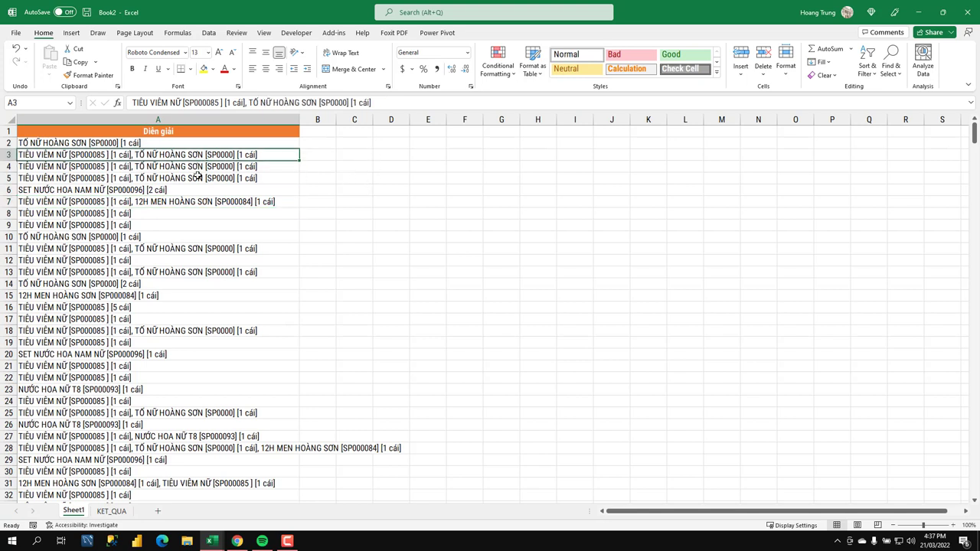
click(165, 178)
click(180, 192)
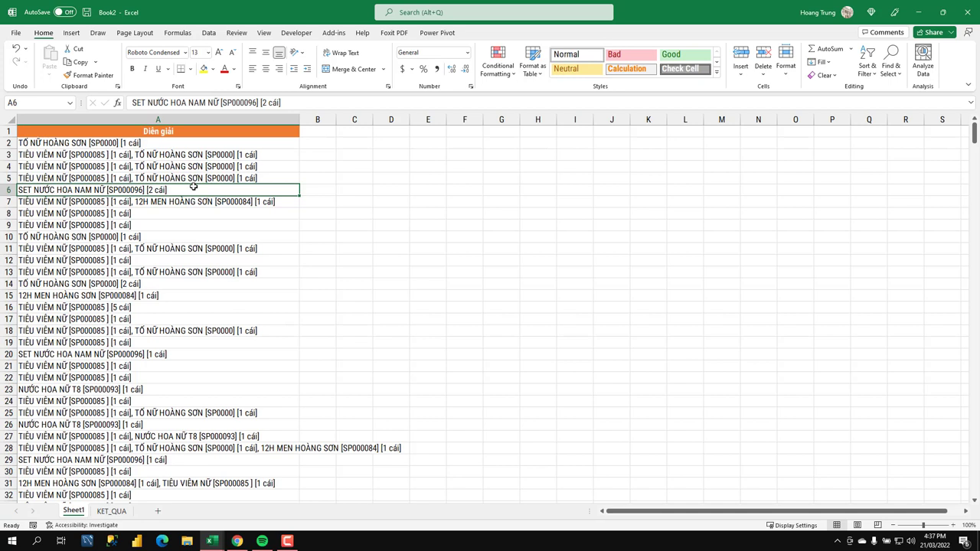
drag(177, 142, 95, 360)
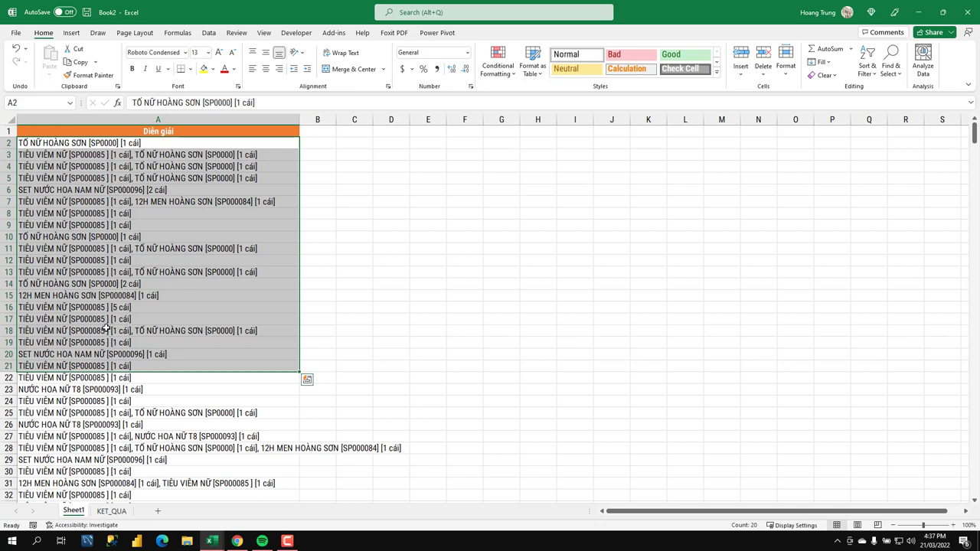
click(134, 200)
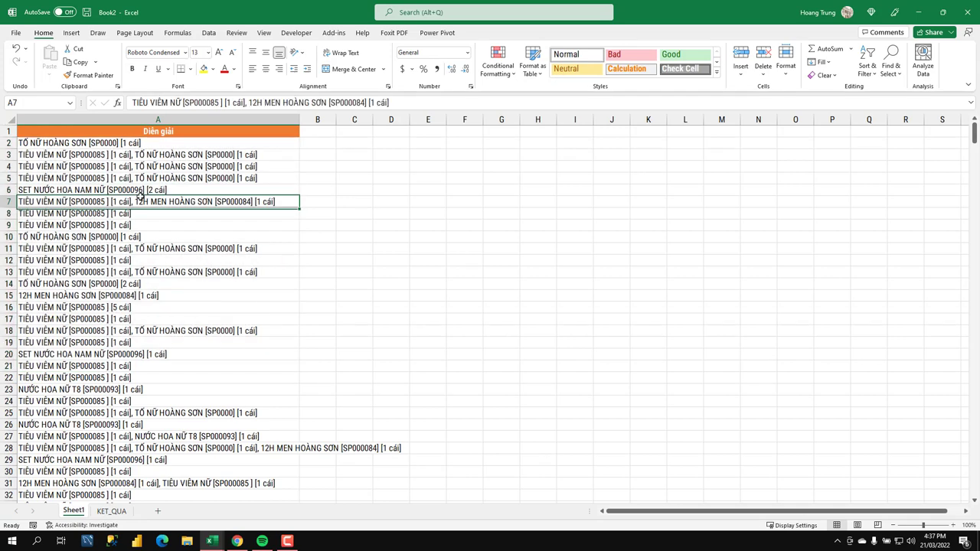
double_click(135, 201)
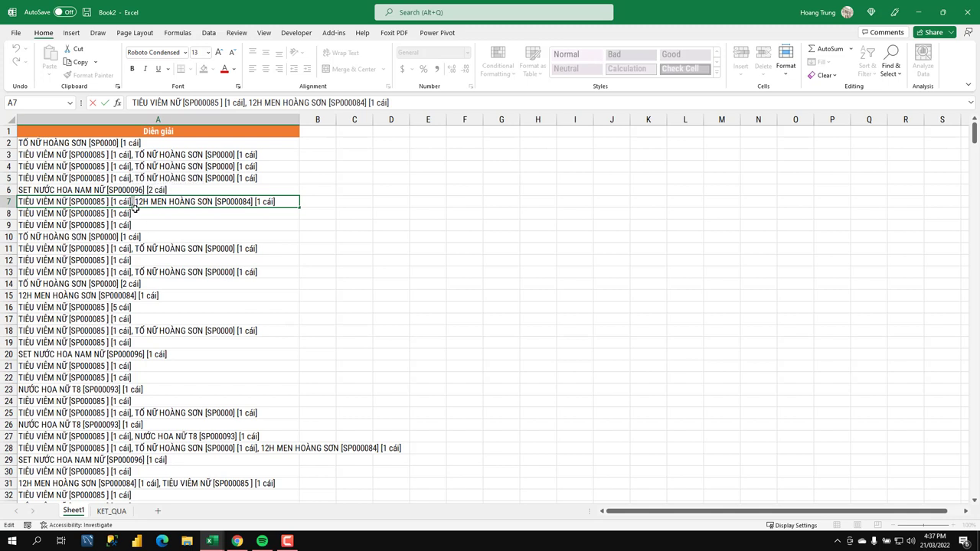
key(Escape)
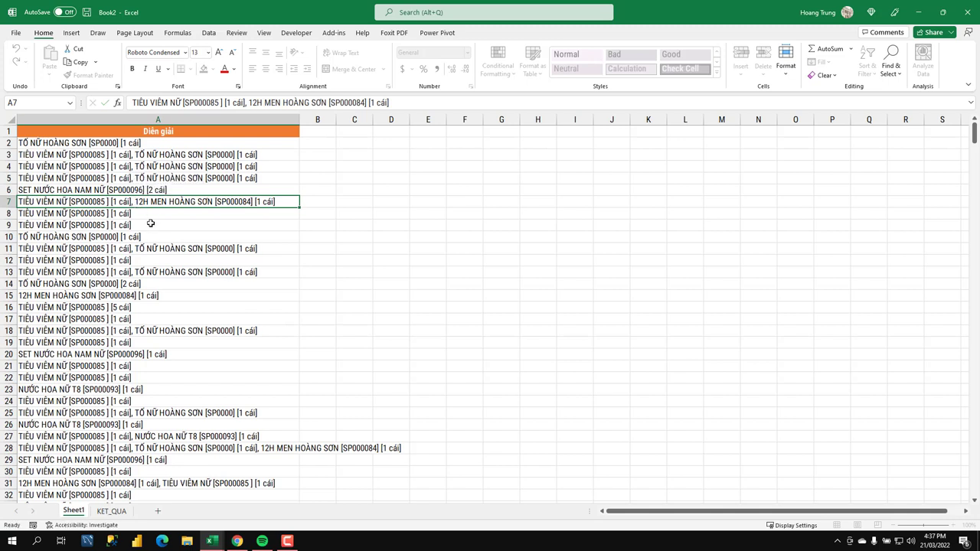
On KET_QUA, start a TEXTJOIN formula in A2 with a ', ' delimiter and TRUE to skip empties
click(113, 511)
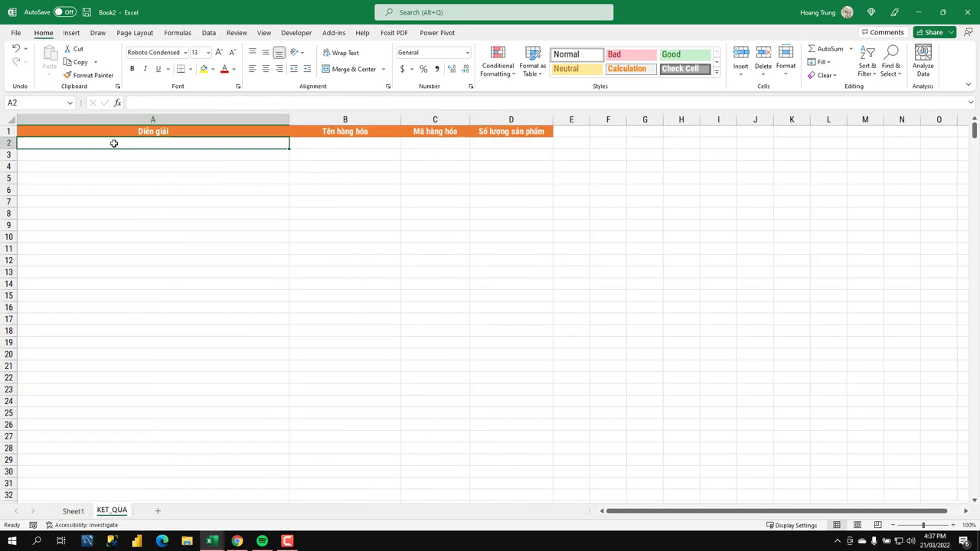
text(=text)
key(Down)
key(Down)
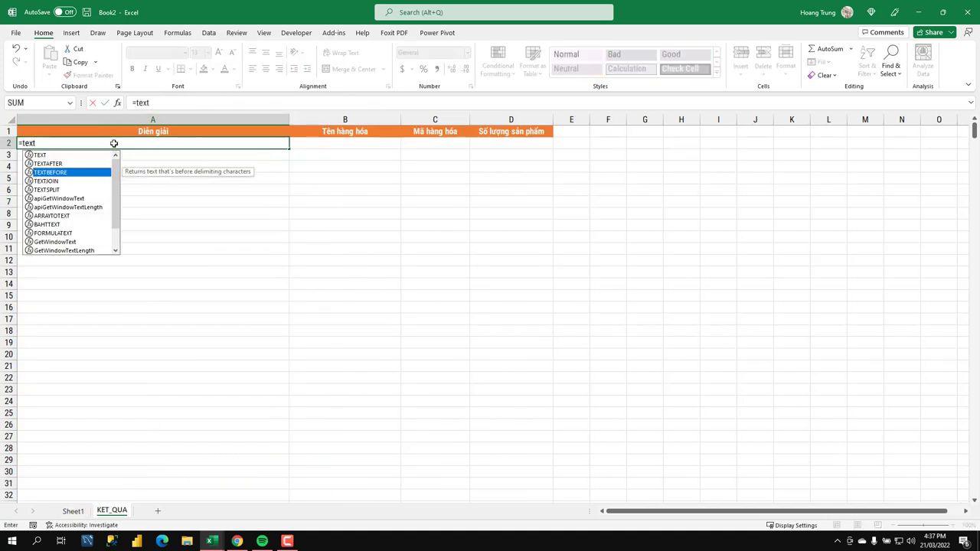
key(Down)
key(Tab)
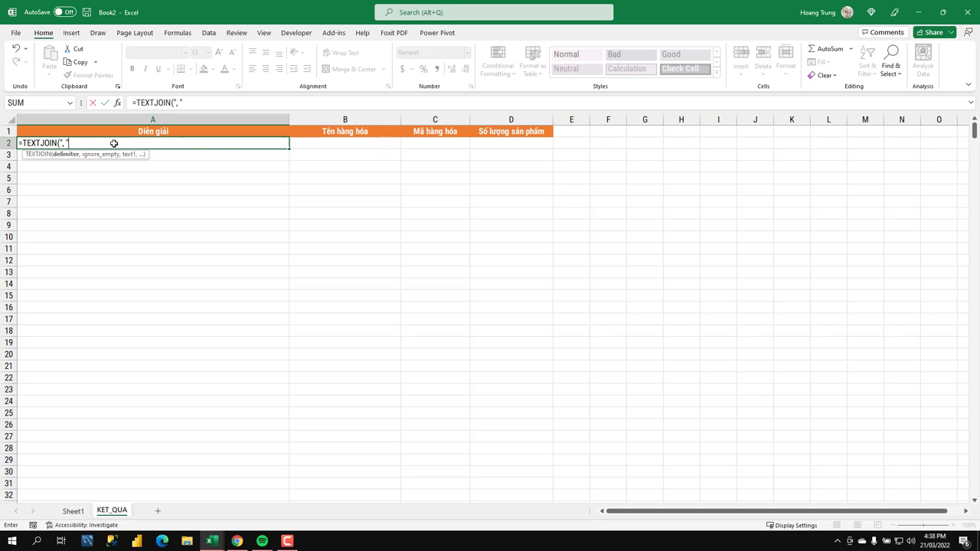
text(,)
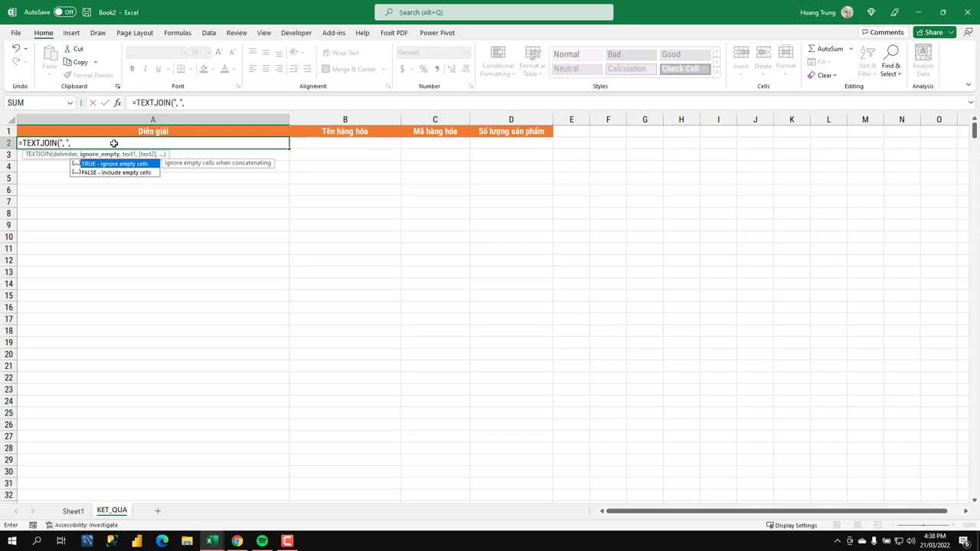
key(Tab)
text(,)
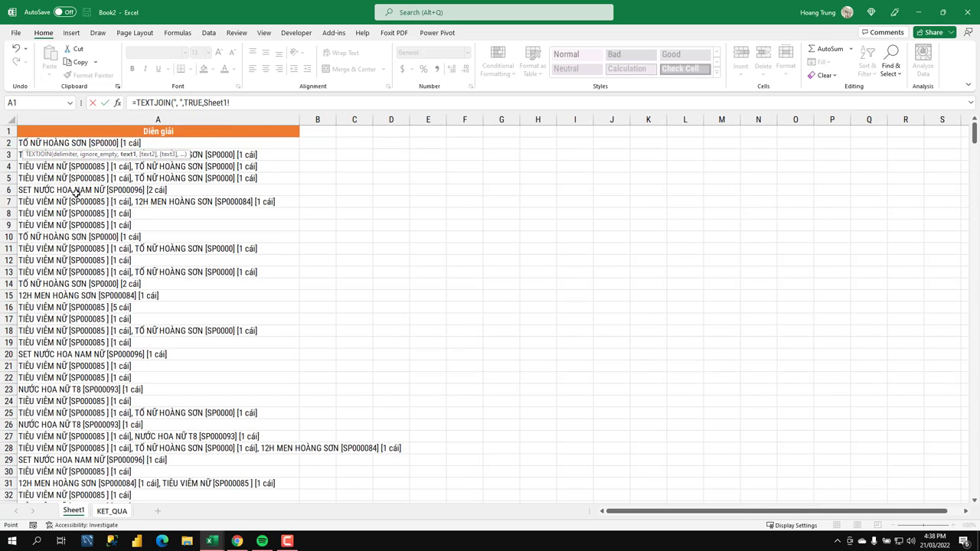
Finish it as =TEXTJOIN(", ",TRUE,Sheet1!A2:A572) and check the joined text in A2
click(73, 510)
click(124, 143)
key(ctrl+shift+Down)
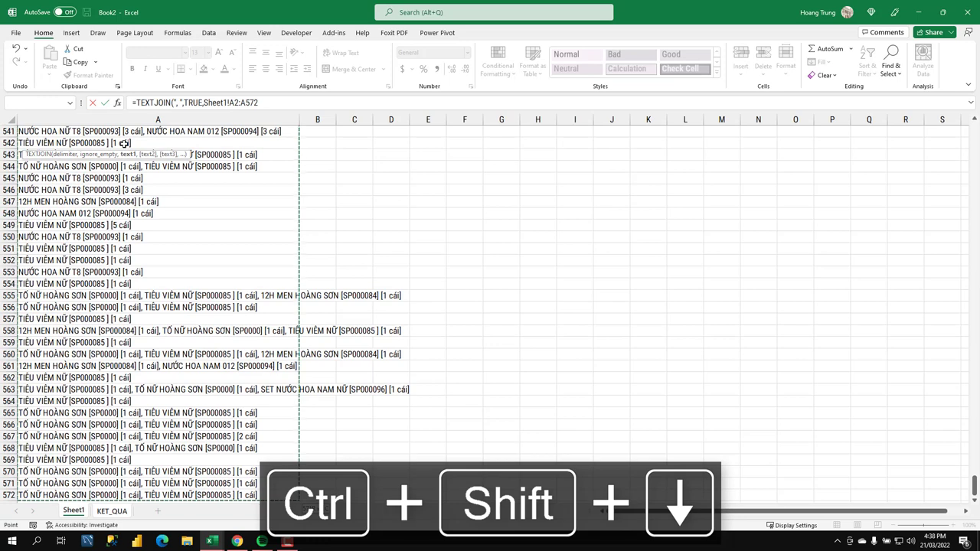
key(Return)
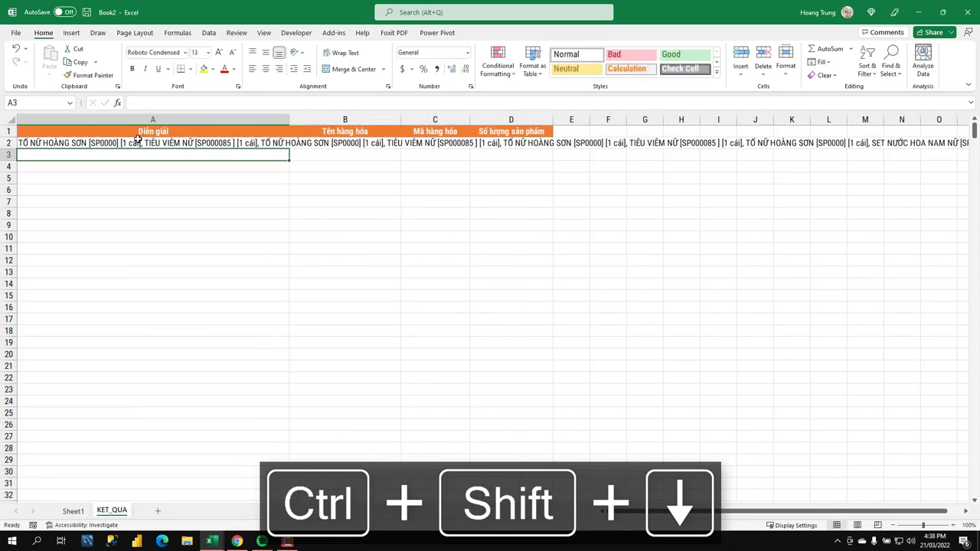
click(128, 143)
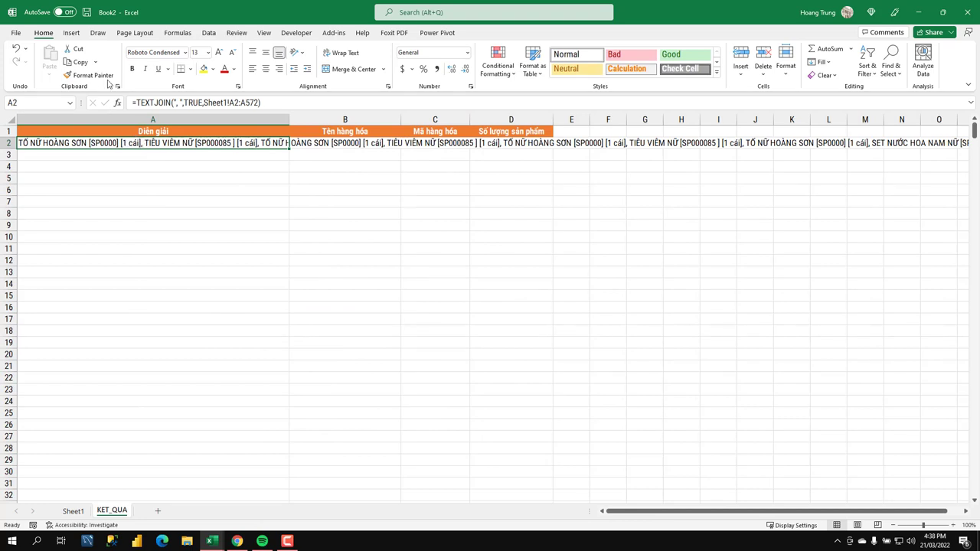
click(136, 103)
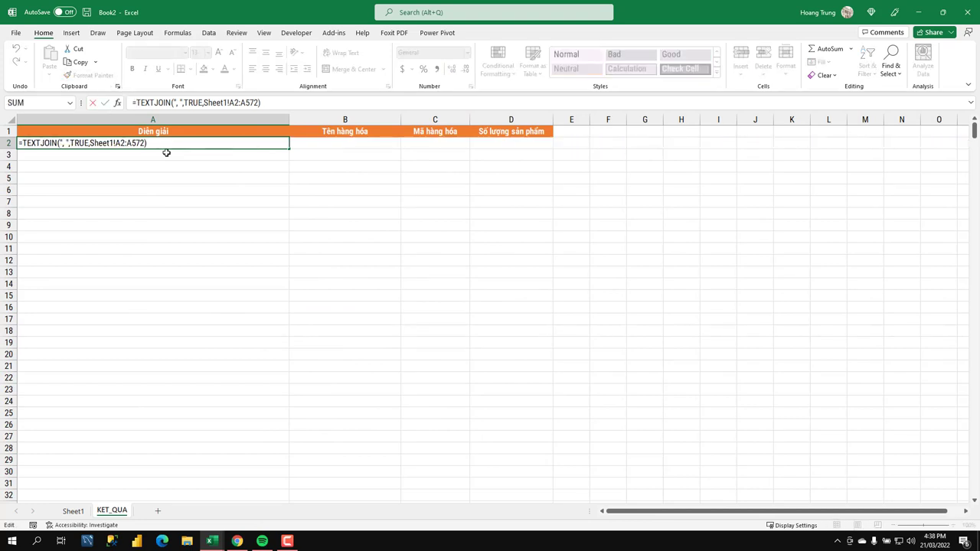
Wrap A2 as =TEXTSPLIT(TEXTJOIN(", ",TRUE,Sheet1!A2:A572),,", ") and scroll through the spilled rows
text(text)
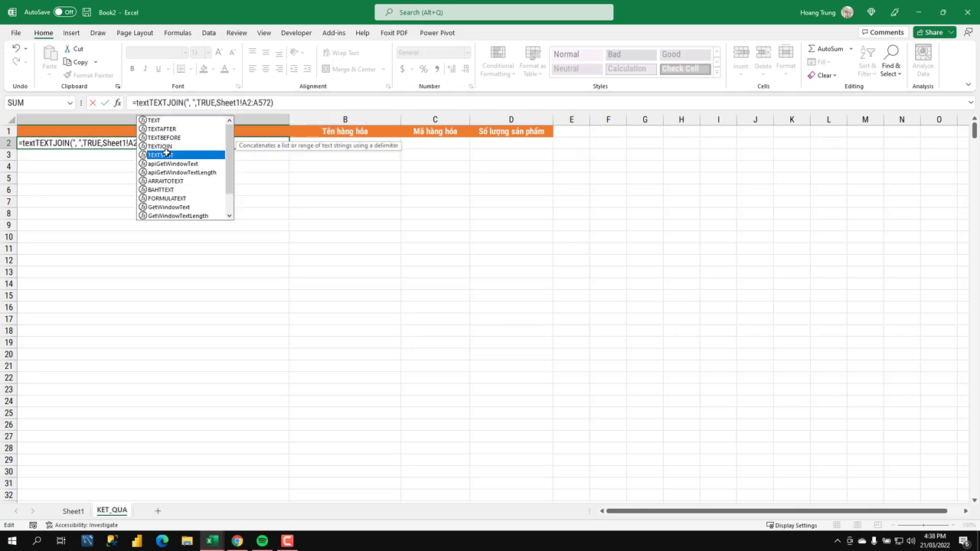
double_click(167, 154)
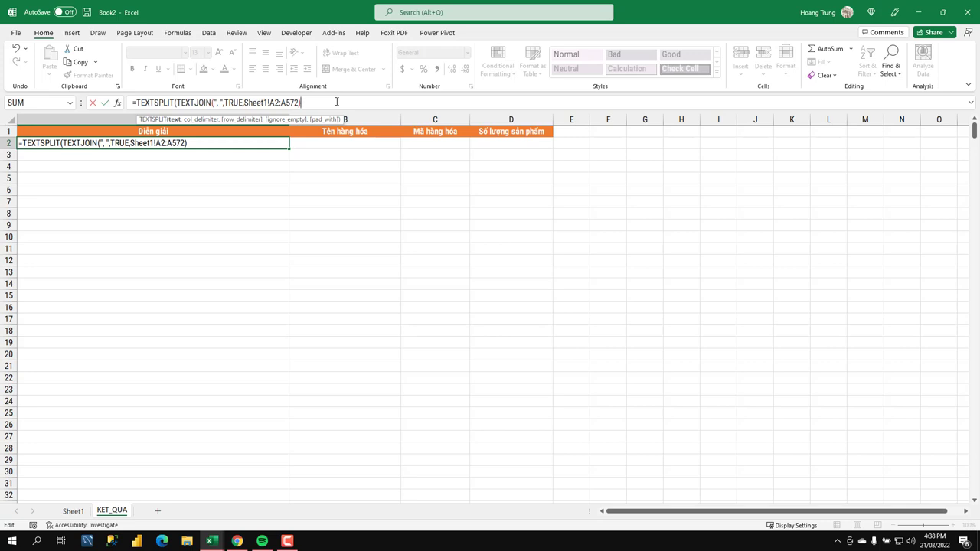
text(,)
text(,)
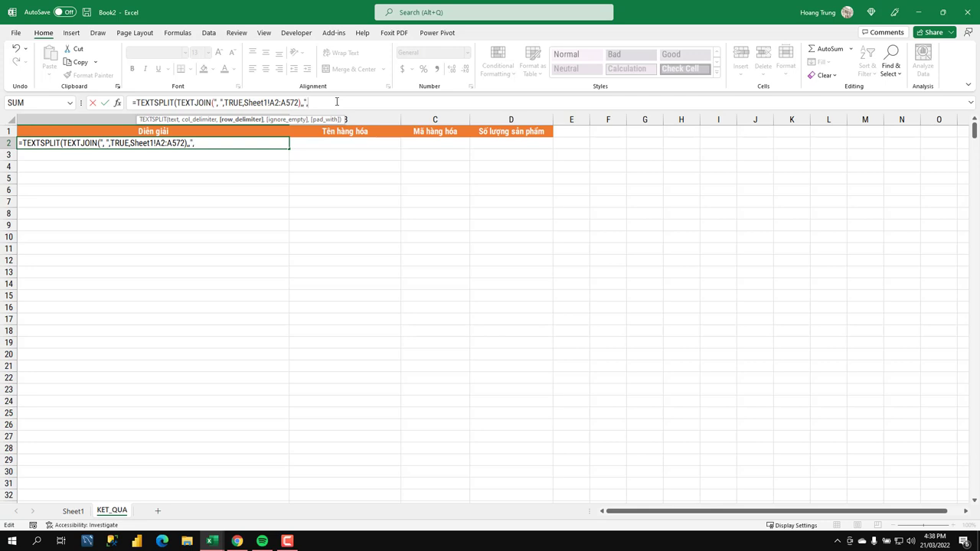
text())
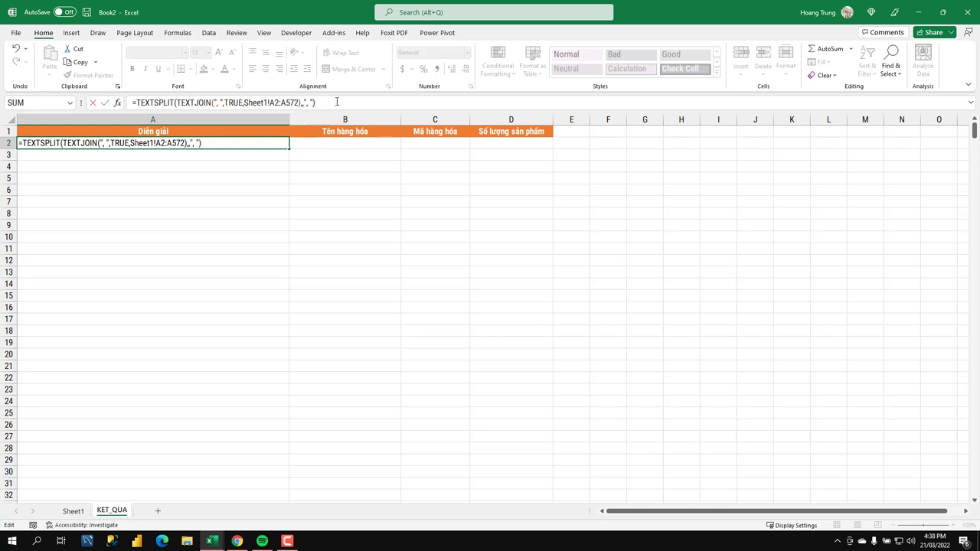
key(Return)
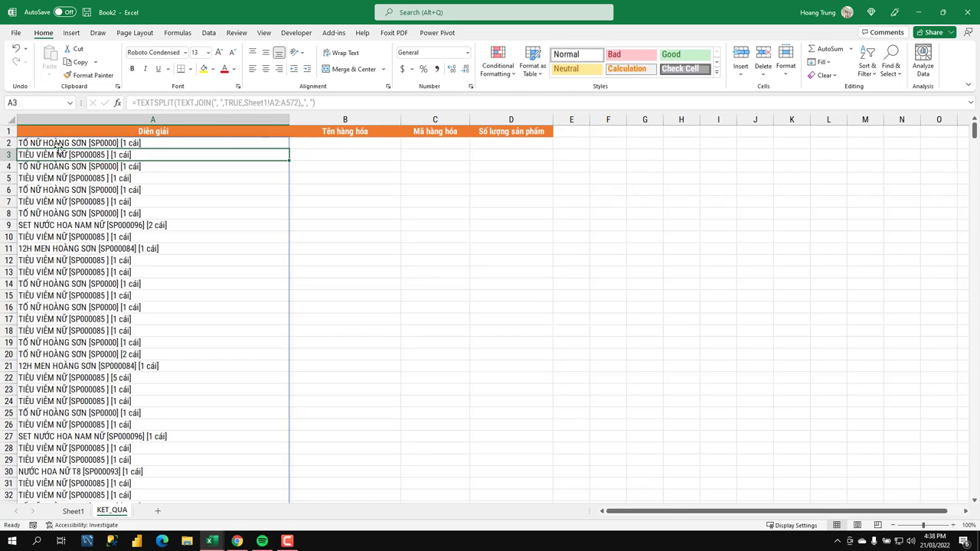
scroll(170, 232, down, 6)
scroll(173, 225, down, 6)
scroll(173, 225, down, 14)
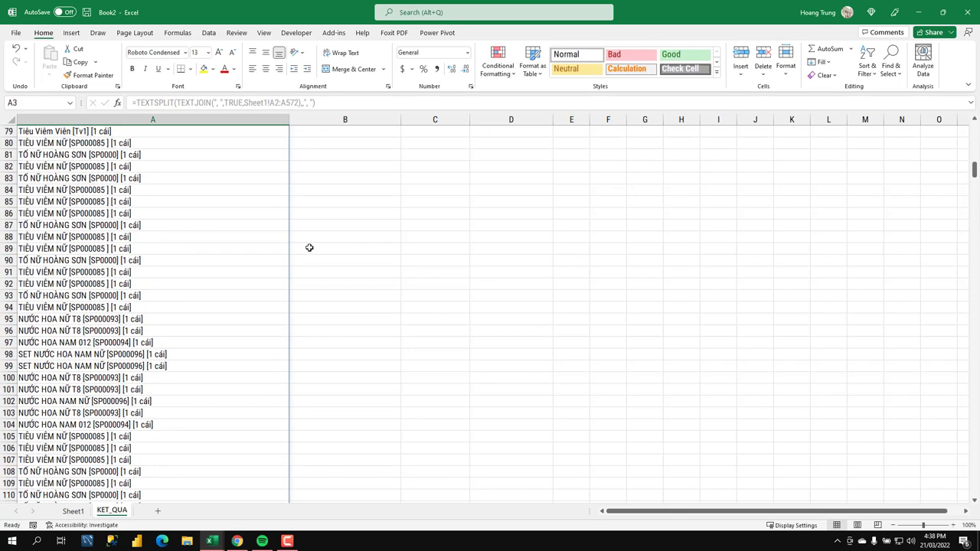
mouse_move(973, 173)
mouse_down()
mouse_move(966, 432)
mouse_move(966, 406)
mouse_up()
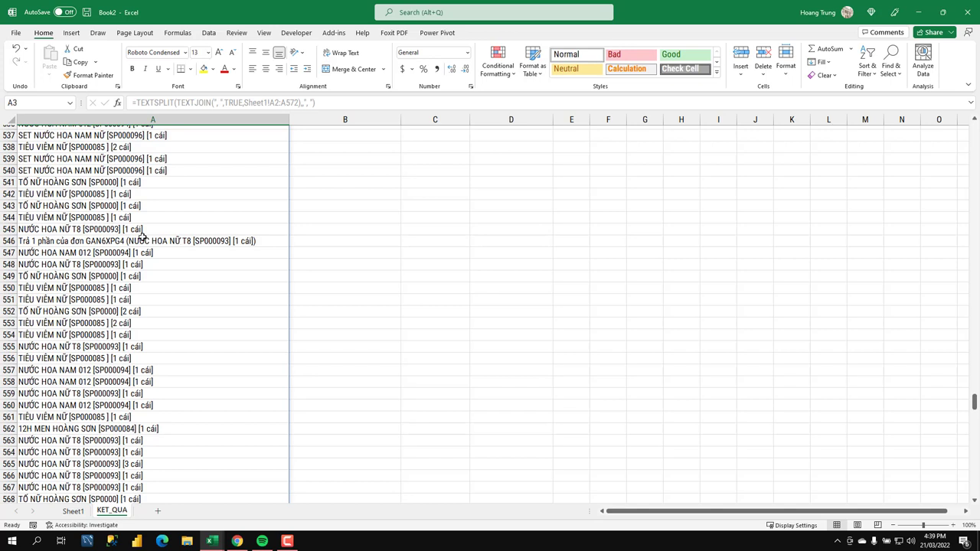
click(119, 240)
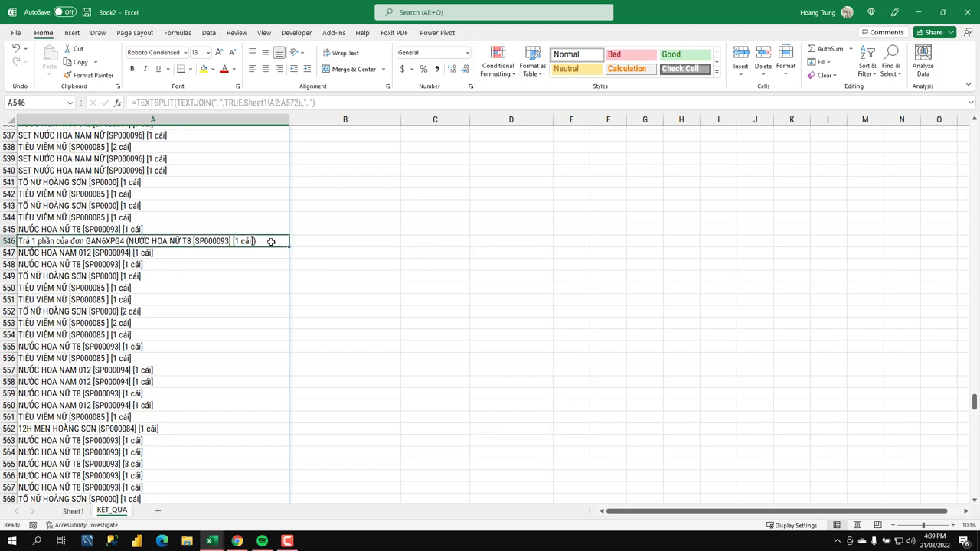
click(368, 243)
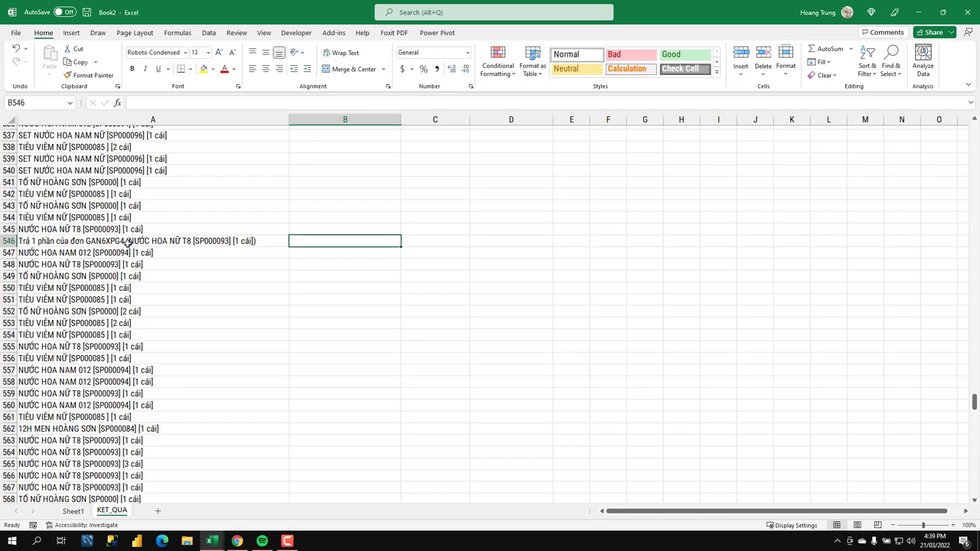
scroll(455, 215, up, 5)
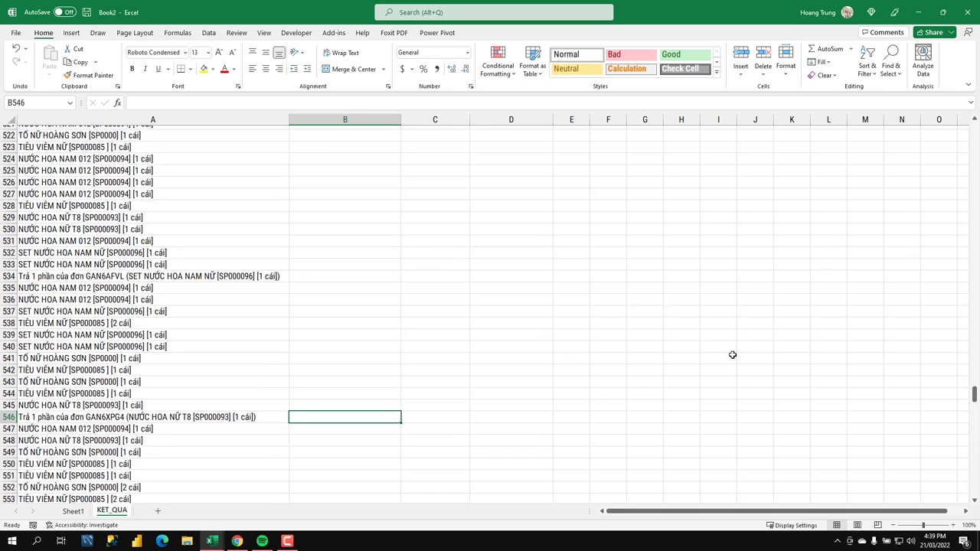
Enter =SEARCH("(",A546) in B546 to look for an opening parenthesis
scroll(335, 417, down, 1)
text(=s)
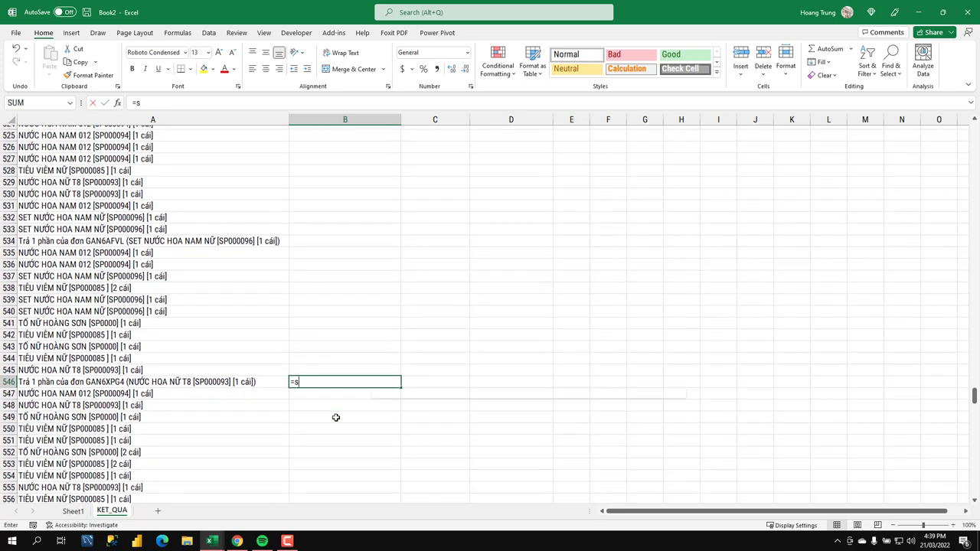
key(Tab)
text(")
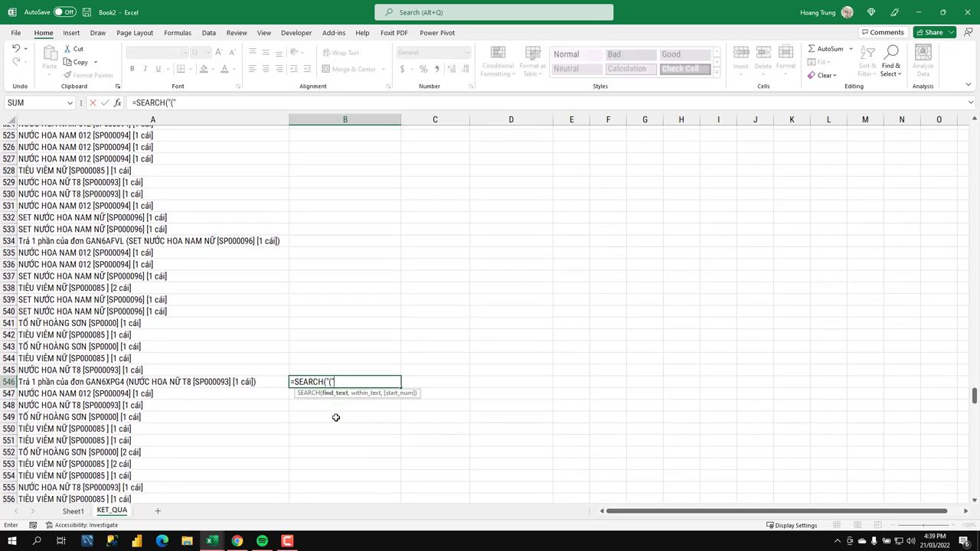
text(,)
key(Left)
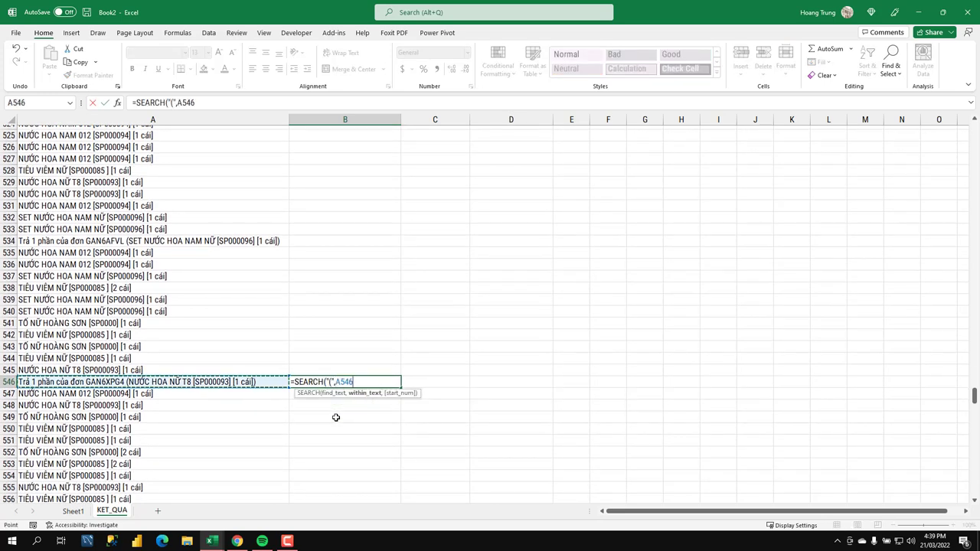
text())
key(ctrl+Return)
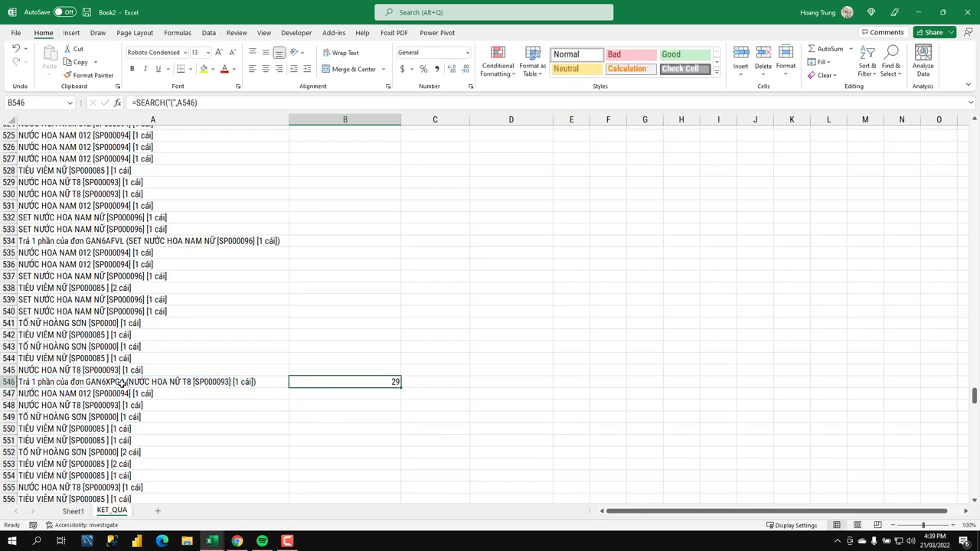
Copy the SEARCH test to B545 and check its #VALUE! result against the text in A545
double_click(331, 382)
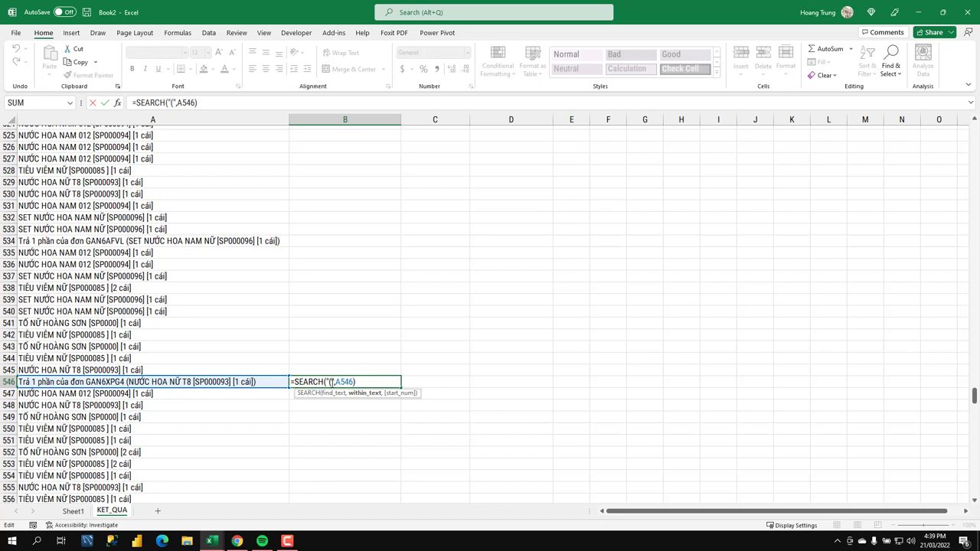
key(Escape)
key(ctrl+c)
drag(345, 377, 355, 366)
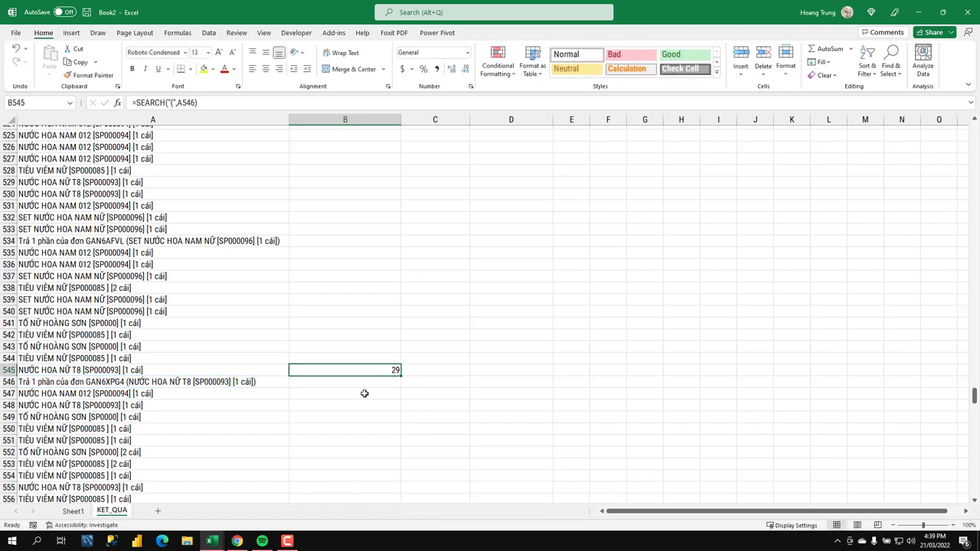
key(ctrl+z)
key(ctrl+c)
click(350, 372)
key(ctrl+v)
key(Down)
key(Down)
key(Down)
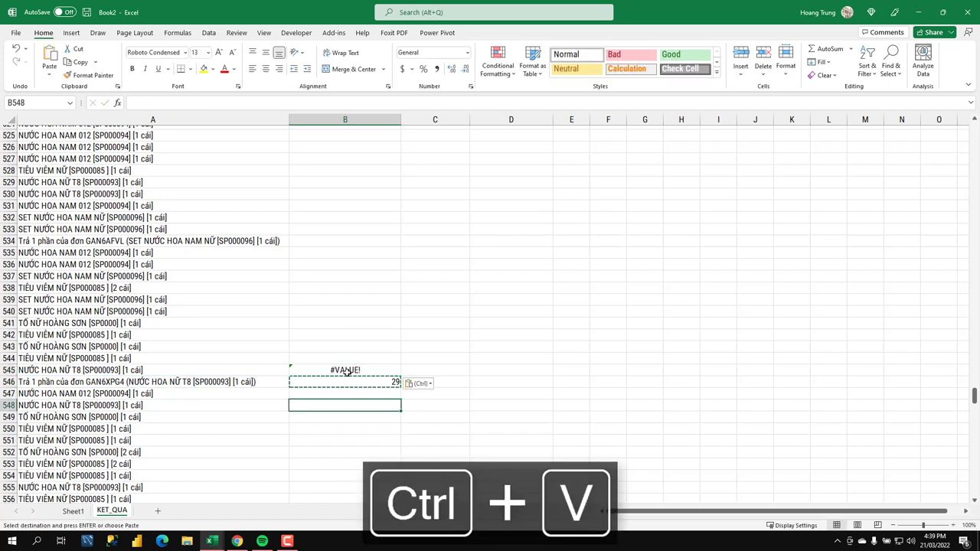
click(346, 372)
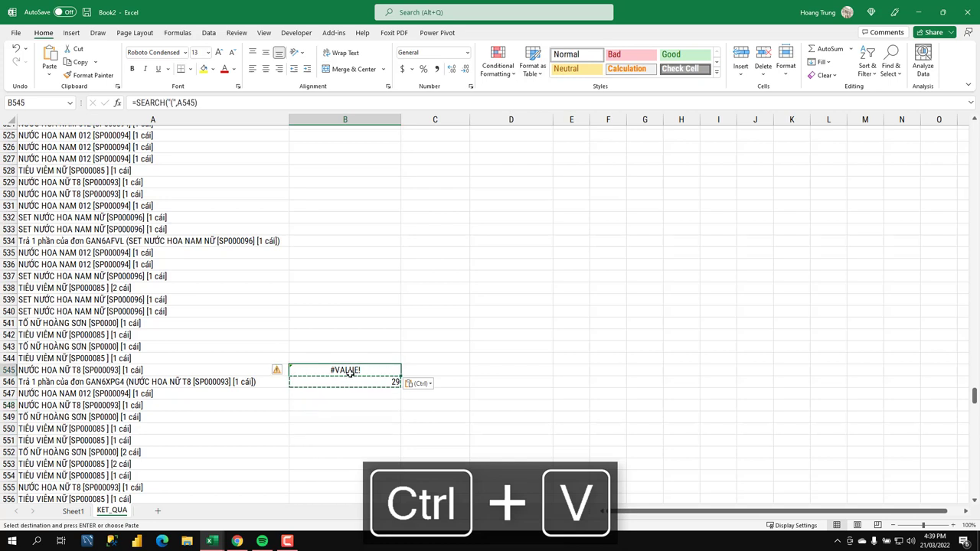
click(77, 370)
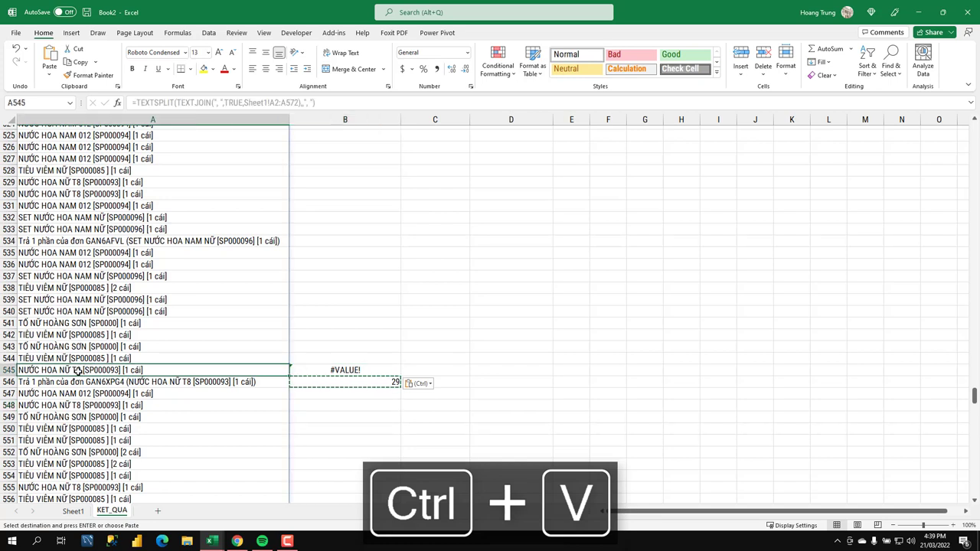
click(342, 382)
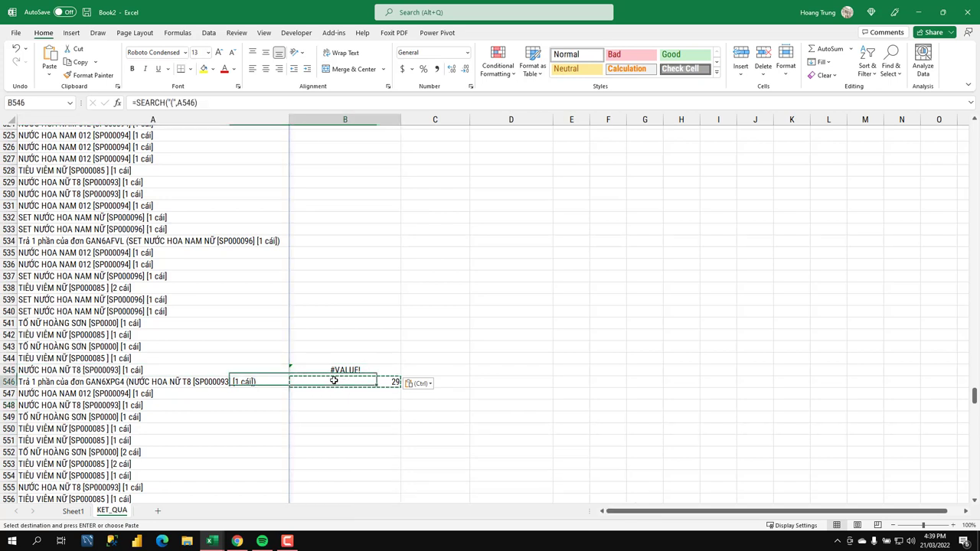
Wrap the B546 test as =ISNUMBER(SEARCH("(",A546)) and copy it up to B545
click(137, 102)
text(ISN)
key(Tab)
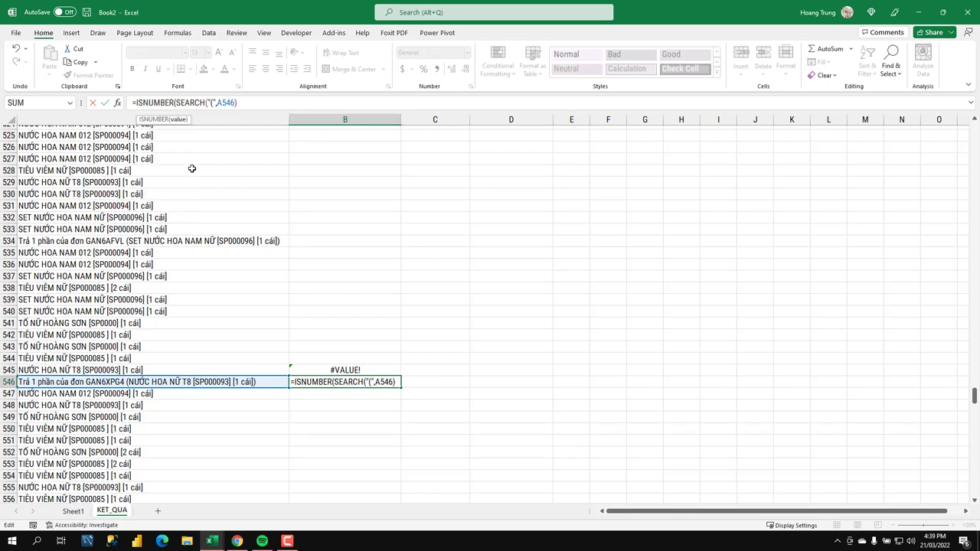
key(Return)
key(Return)
key(ctrl+c)
key(Up)
key(ctrl+v)
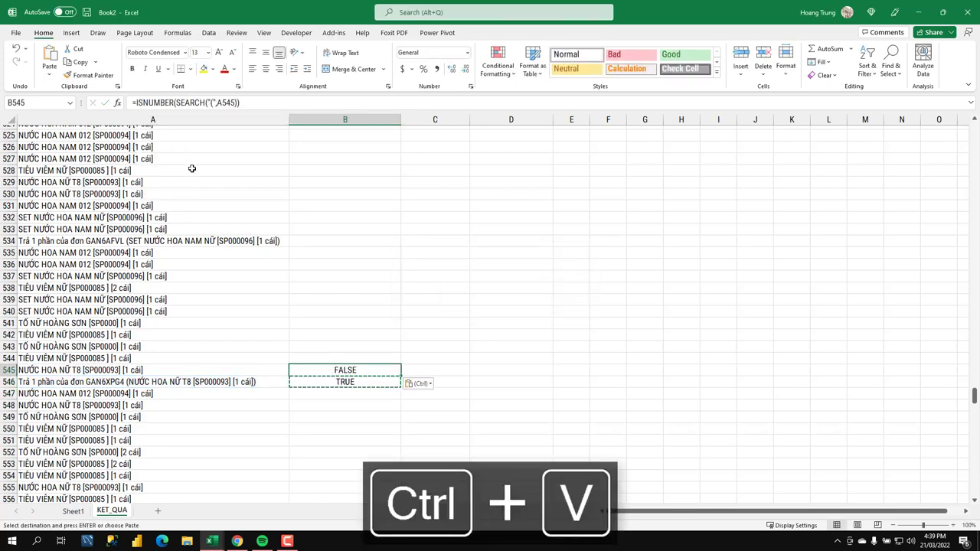
Compare FALSE in B545 with TRUE in B546, then jump back up column B
key(Escape)
click(396, 385)
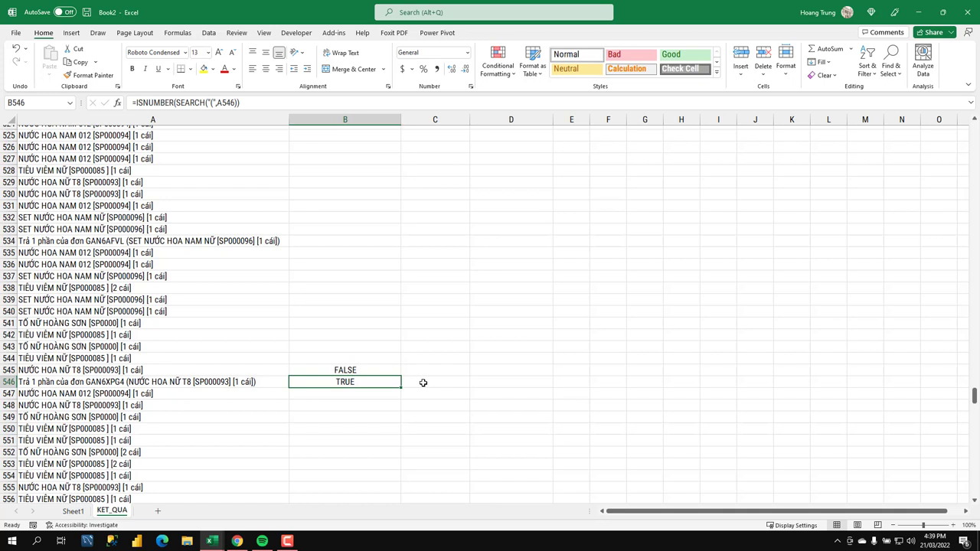
click(356, 370)
key(ctrl+v)
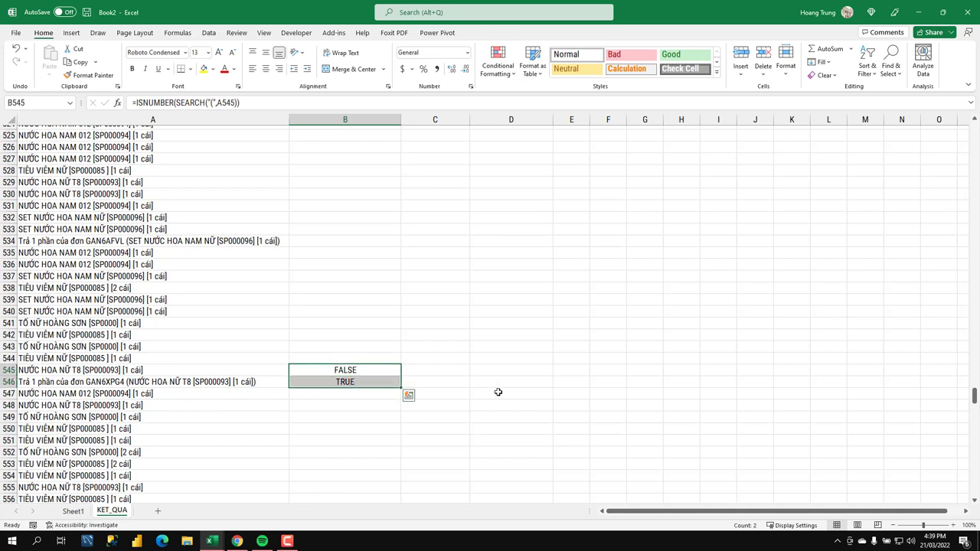
key(Escape)
key(ctrl+Up)
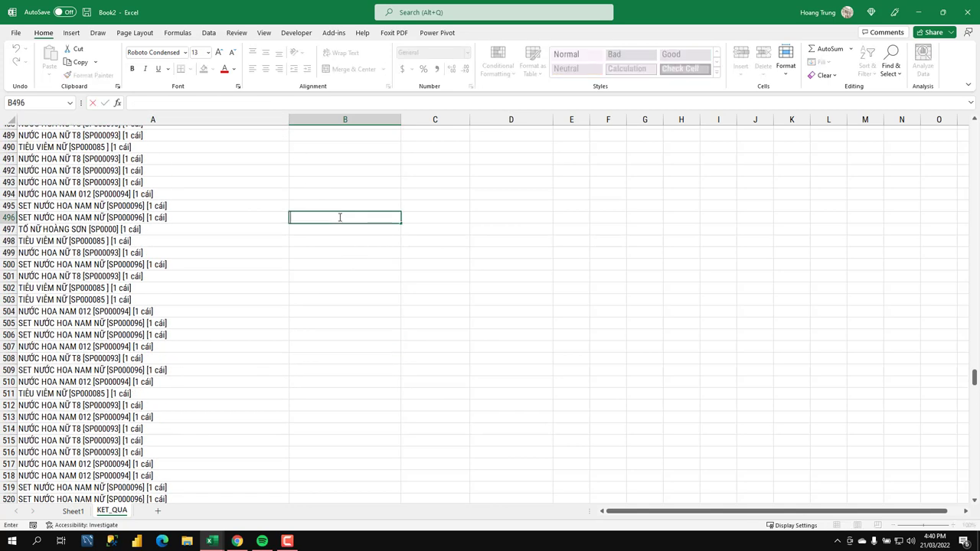
Insert a new column B, give it the Diễn giải header from A1, and narrow it
key(Down)
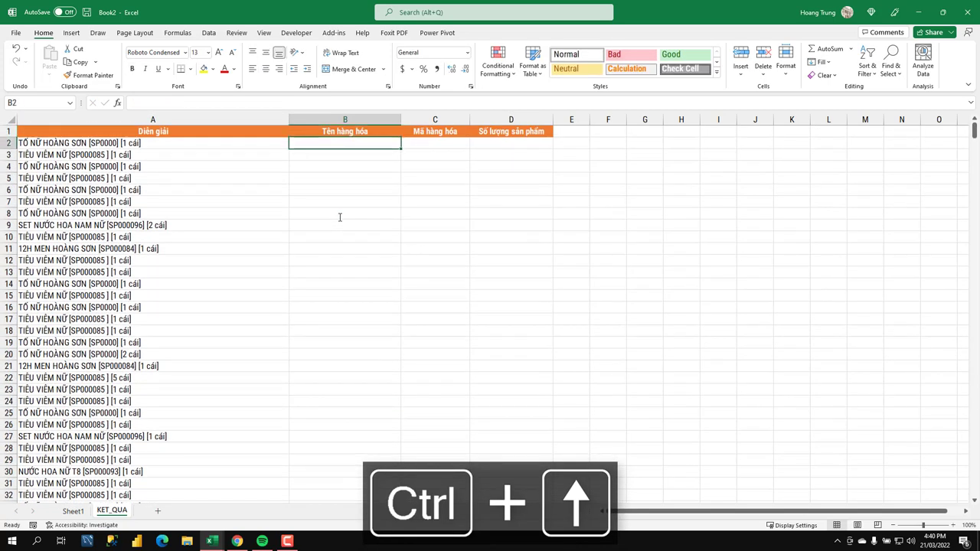
right_click(337, 121)
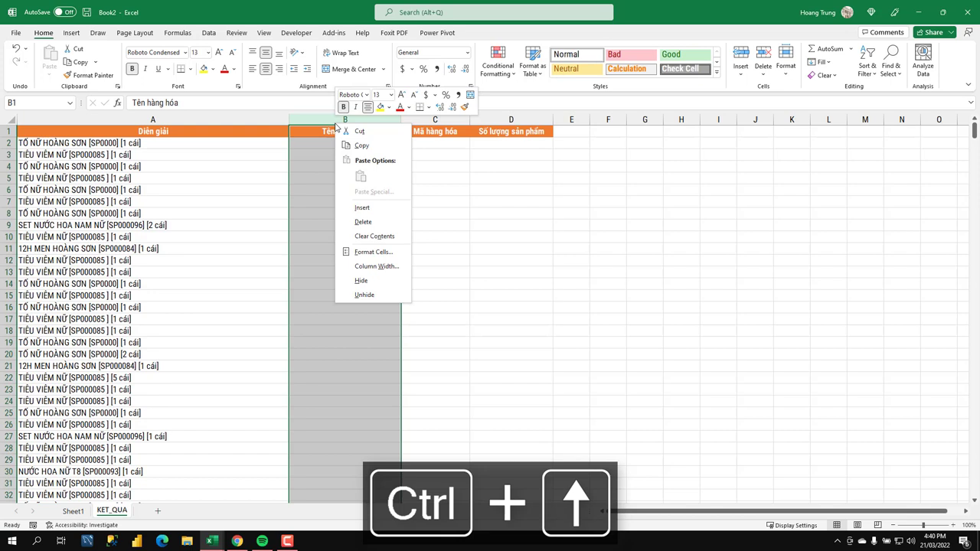
click(381, 214)
click(344, 184)
click(240, 131)
key(ctrl+c)
click(329, 130)
key(ctrl+v)
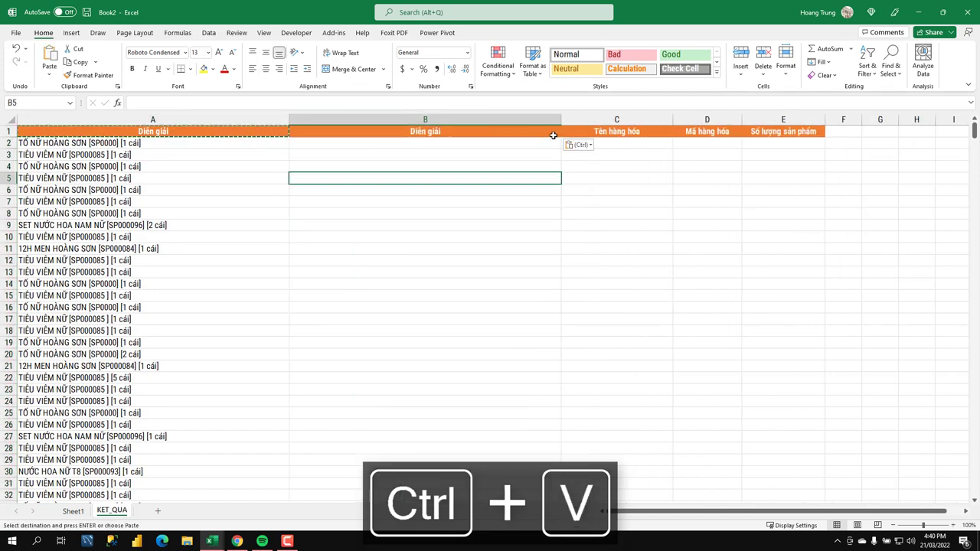
drag(561, 119, 391, 120)
key(Up)
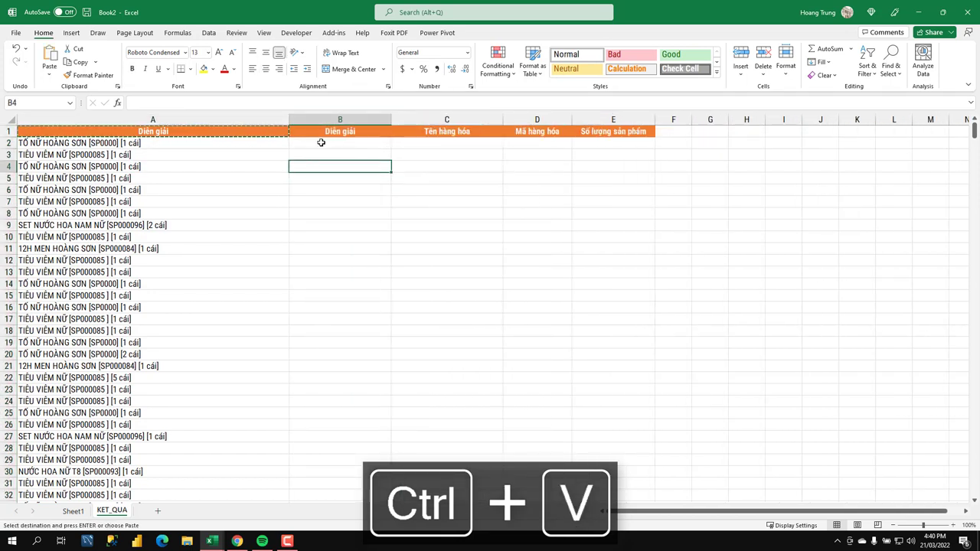
In B2, start an IF formula testing ISNUMBER(SEARCH("(",A2))
click(321, 143)
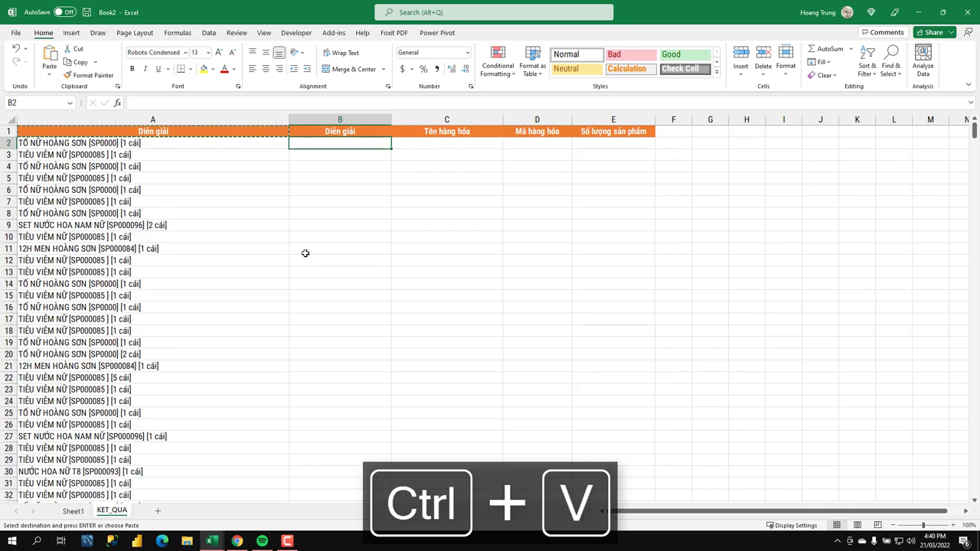
key(Escape)
text(=l)
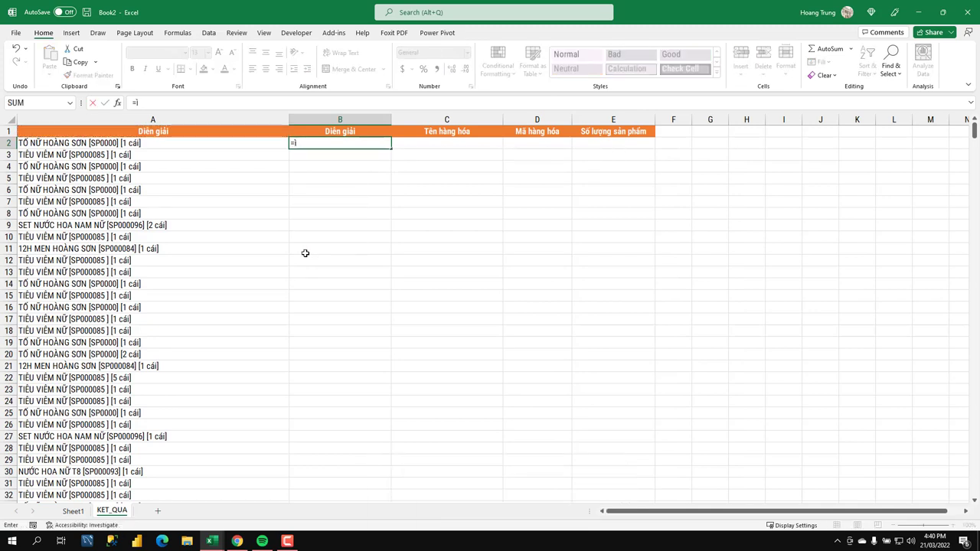
key(Tab)
text(isnu)
key(Tab)
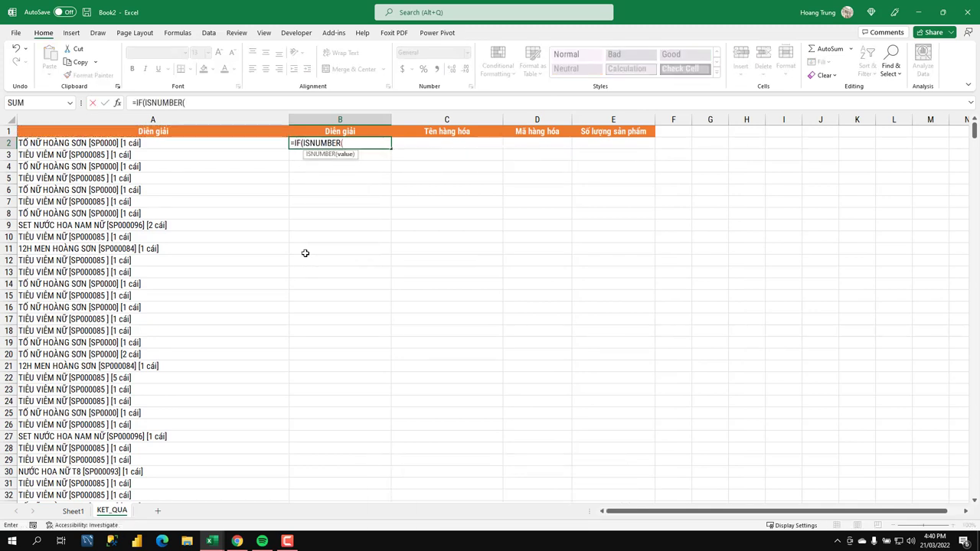
text(sea)
key(Tab)
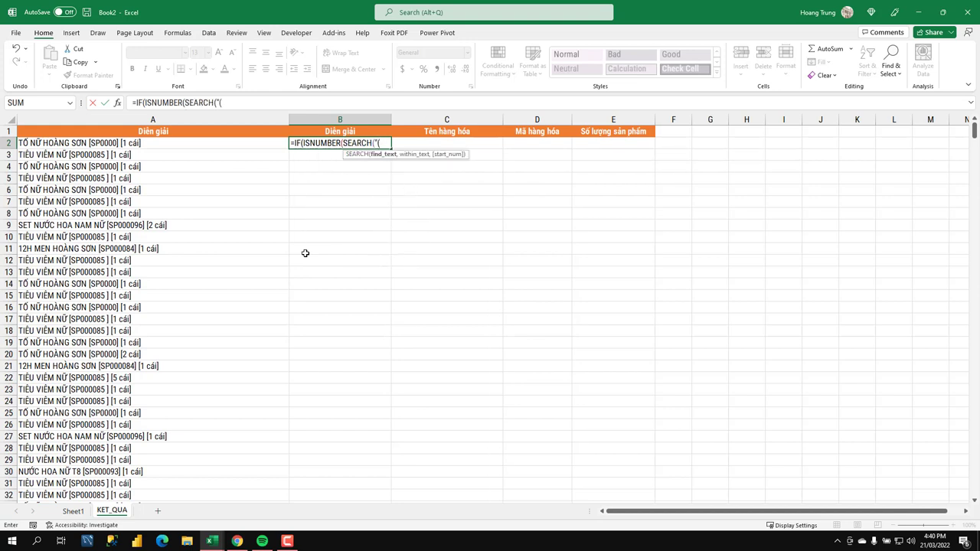
text(,)
key(Left)
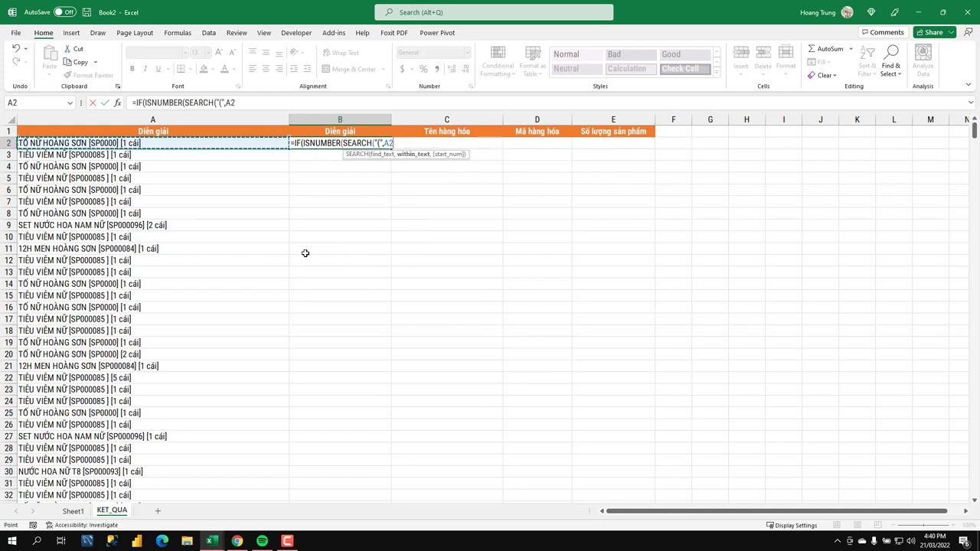
text()))
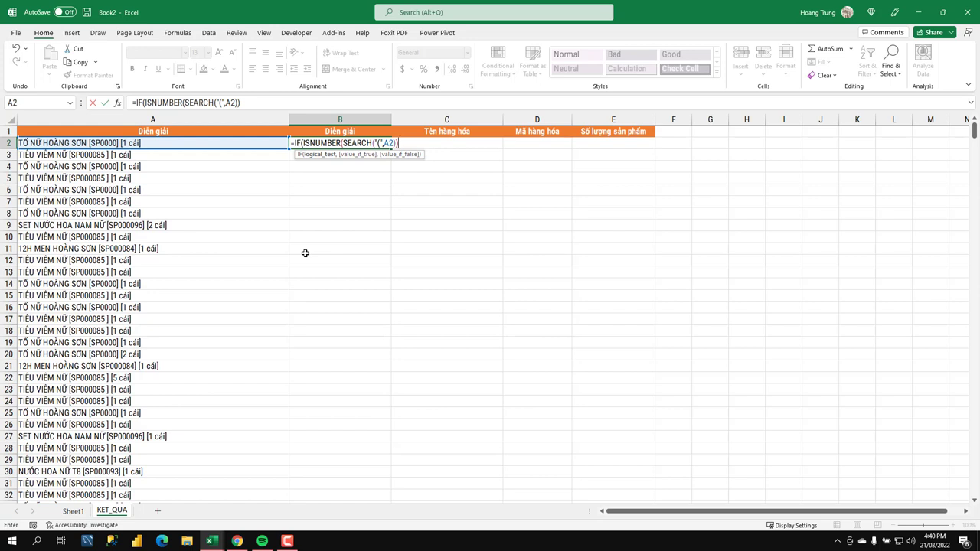
Complete it as =IF(ISNUMBER(SEARCH("(",A2)),TEXTAFTER(A2,"("),A2) and enter it
text(,)
text(text)
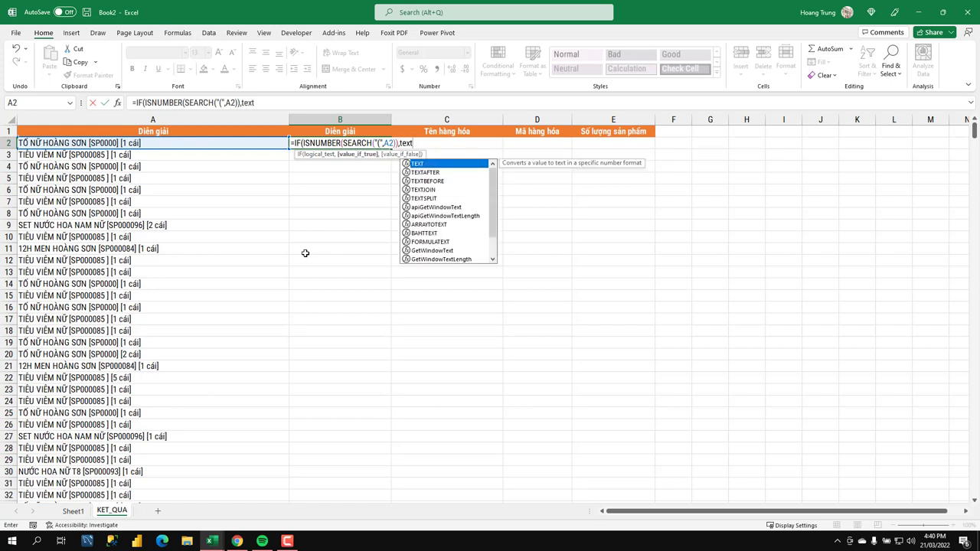
key(Down)
key(Down)
key(Up)
key(Tab)
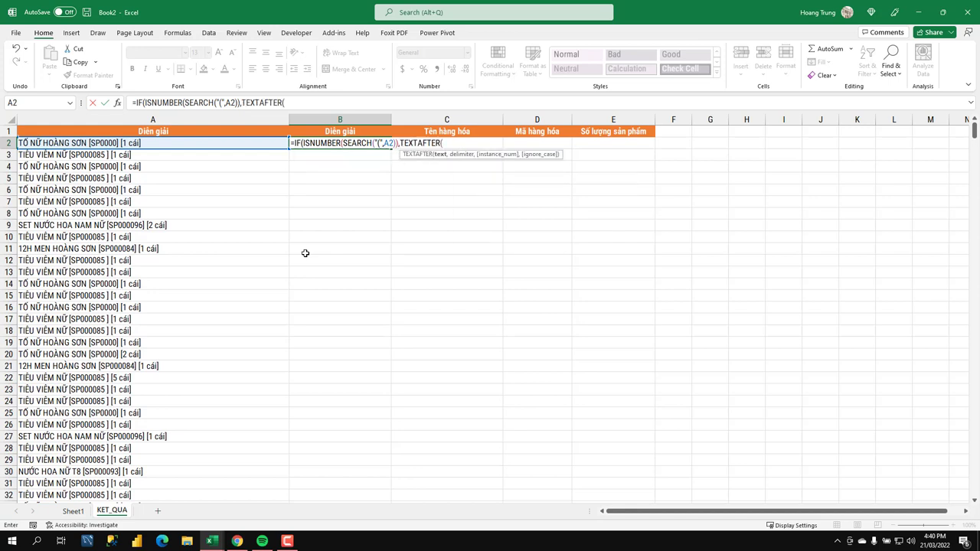
click(135, 143)
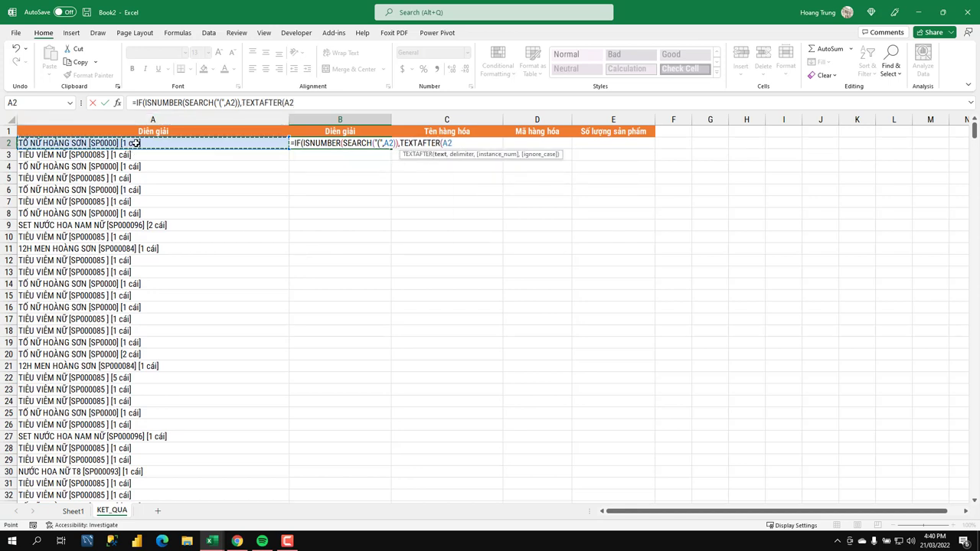
text(,"()
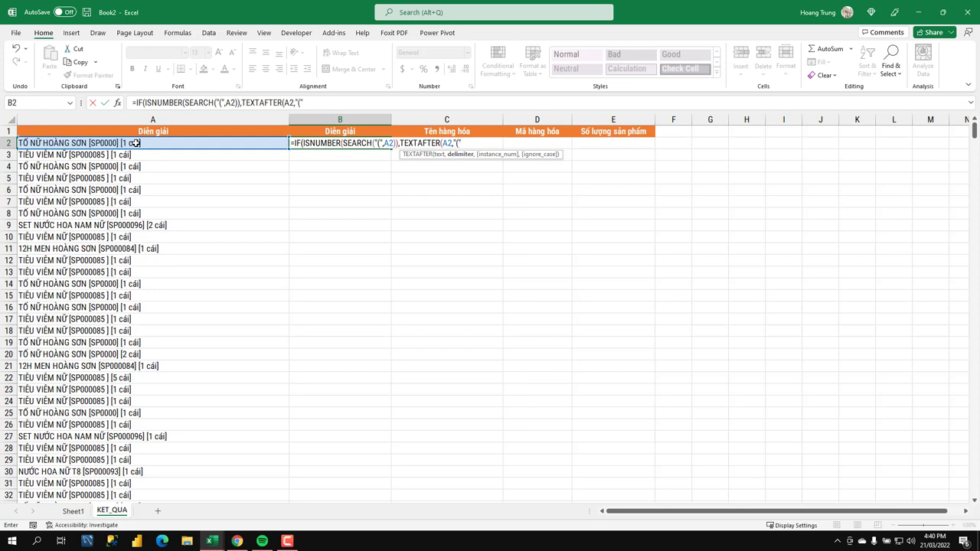
text())
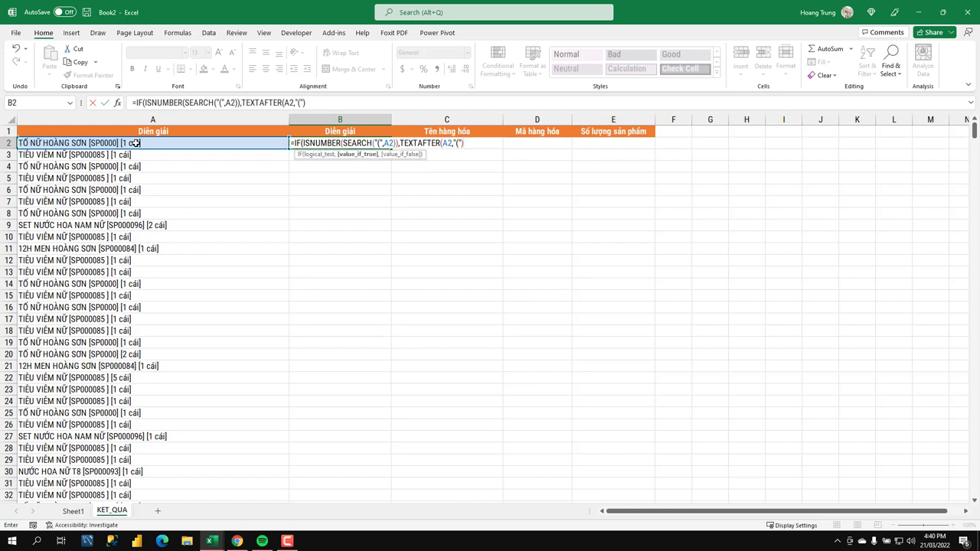
text())
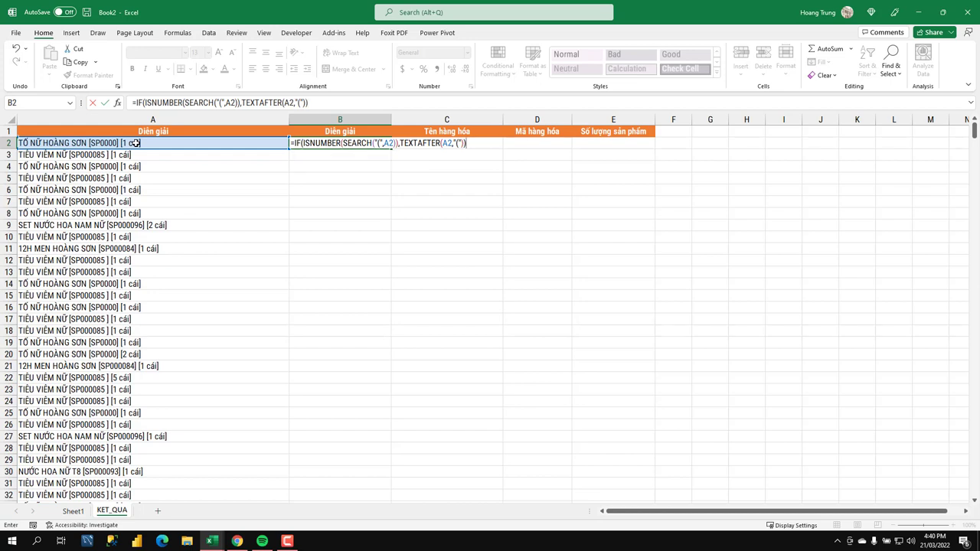
key(BackSpace)
text(,)
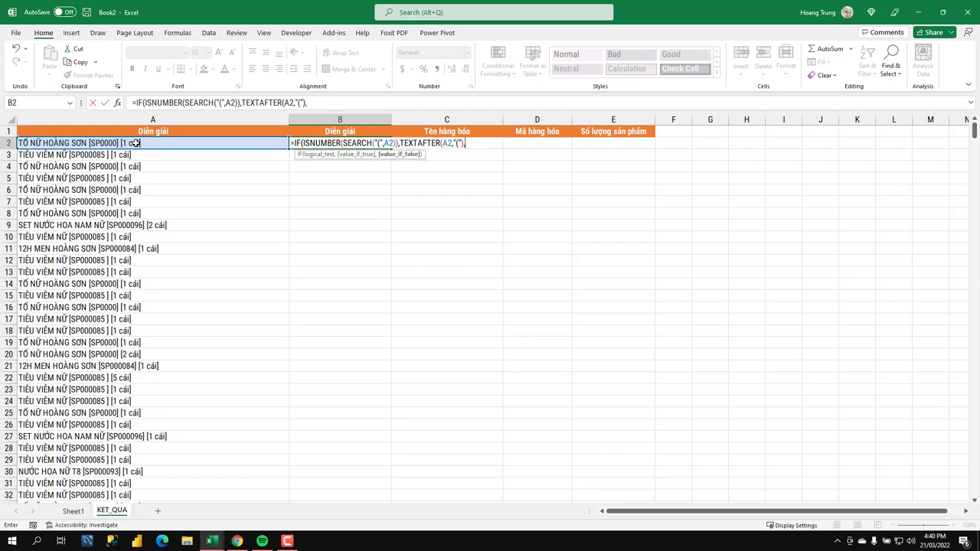
click(134, 144)
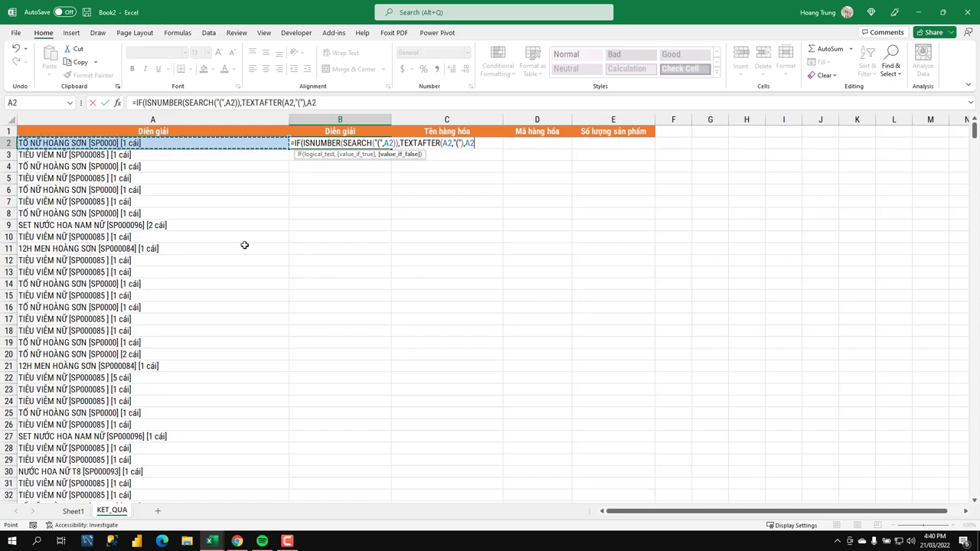
key(Return)
key(Return)
key(Up)
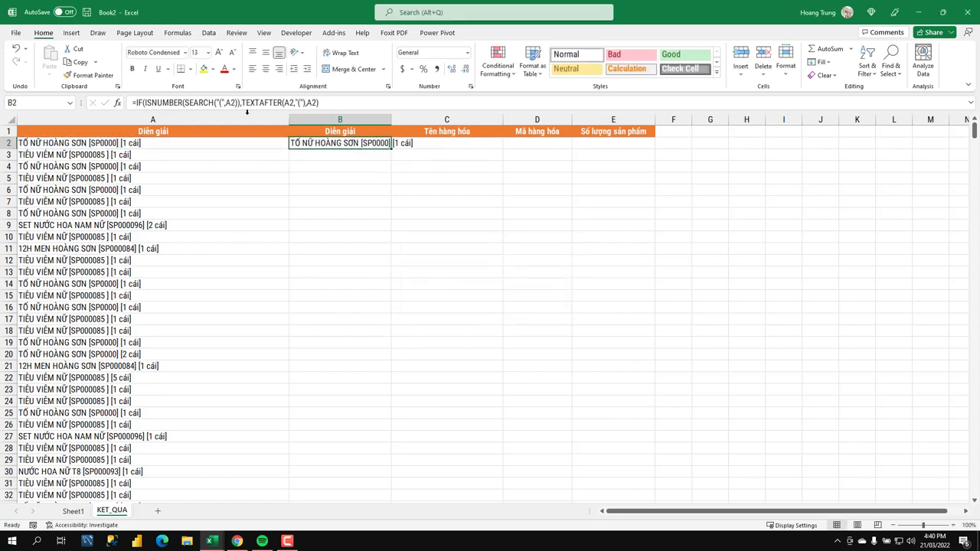
Change B2's A2 references to the spill range A2# and remove the stray character
double_click(231, 103)
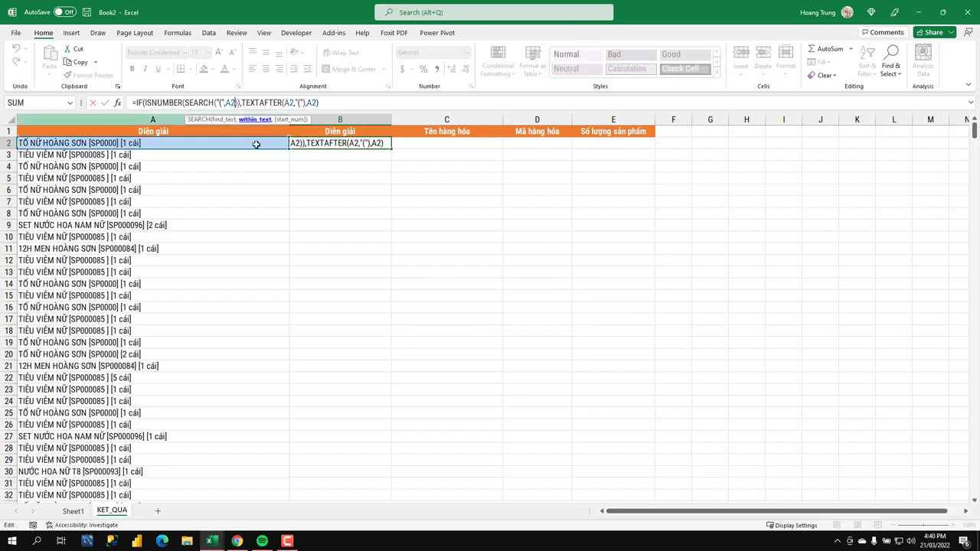
click(273, 140)
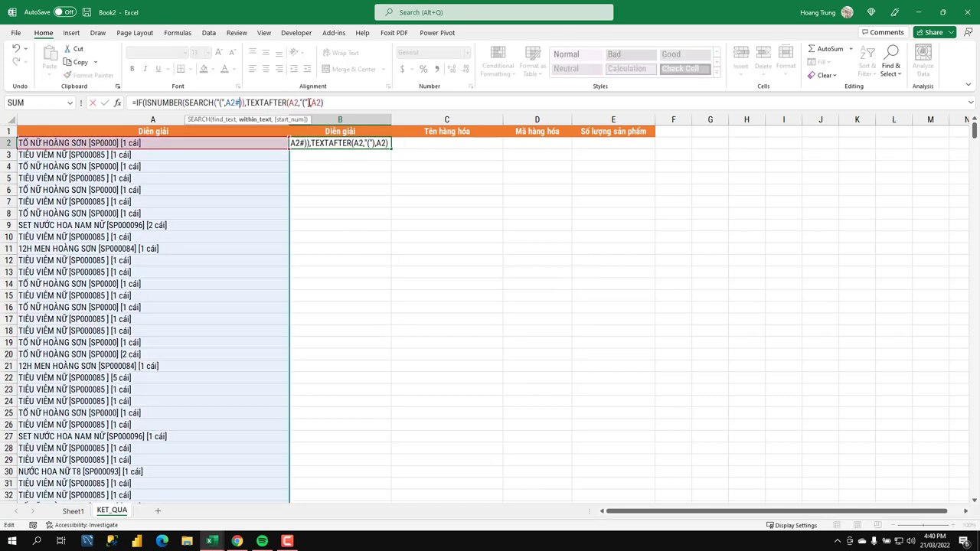
click(297, 102)
text(#)
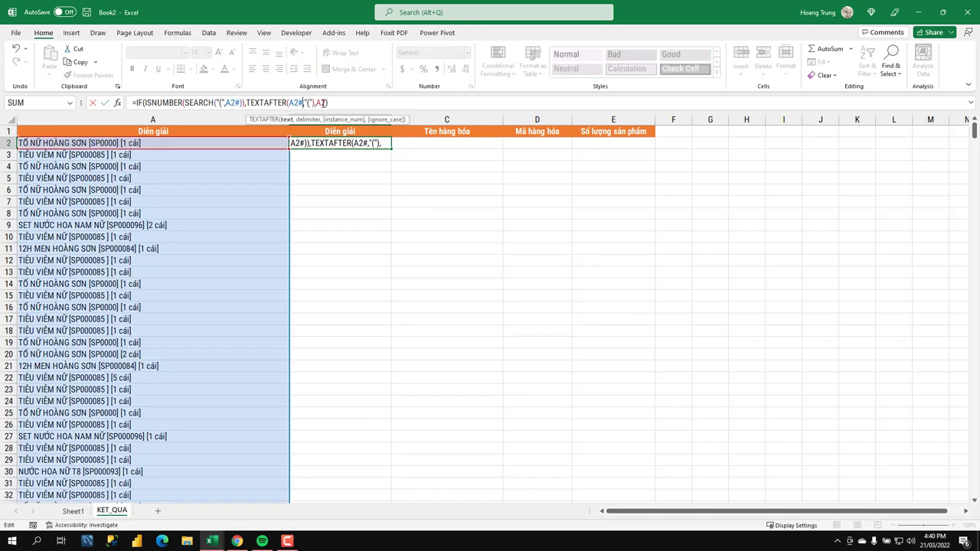
text(#))
key(Return)
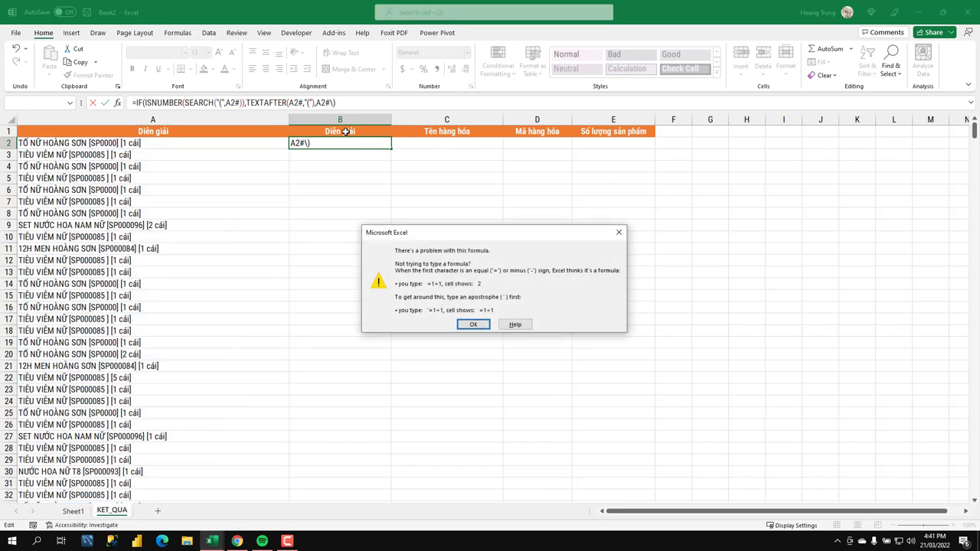
key(Return)
click(331, 103)
key(BackSpace)
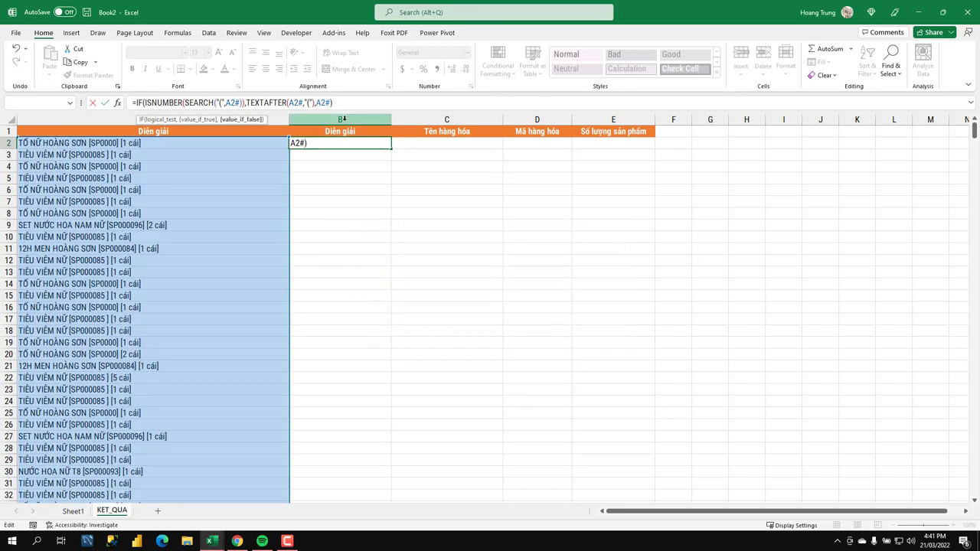
key(Return)
Autofit column B and scroll to check the results continue past row 400
double_click(391, 119)
scroll(389, 193, down, 6)
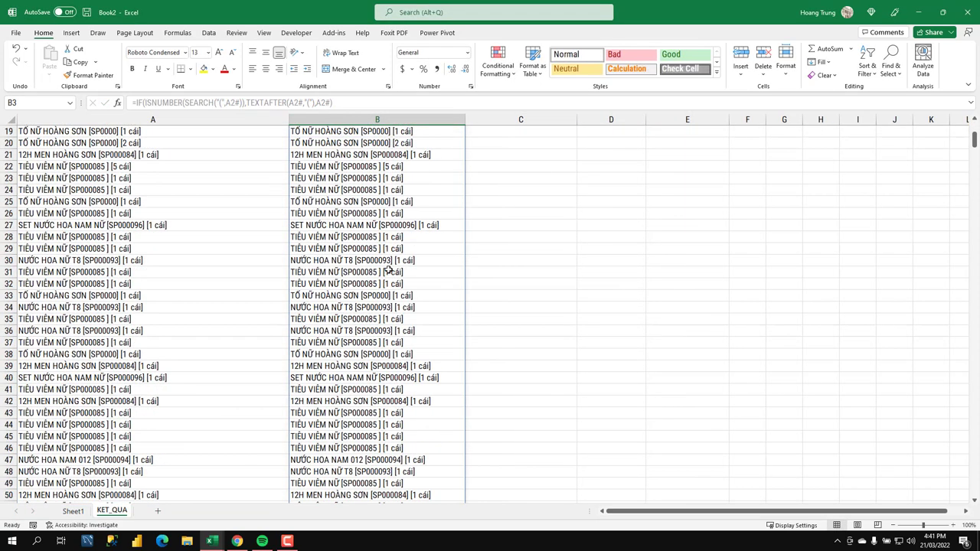
scroll(389, 268, down, 7)
drag(974, 151, 963, 257)
mouse_move(963, 294)
mouse_down()
mouse_move(962, 336)
mouse_move(963, 323)
mouse_up()
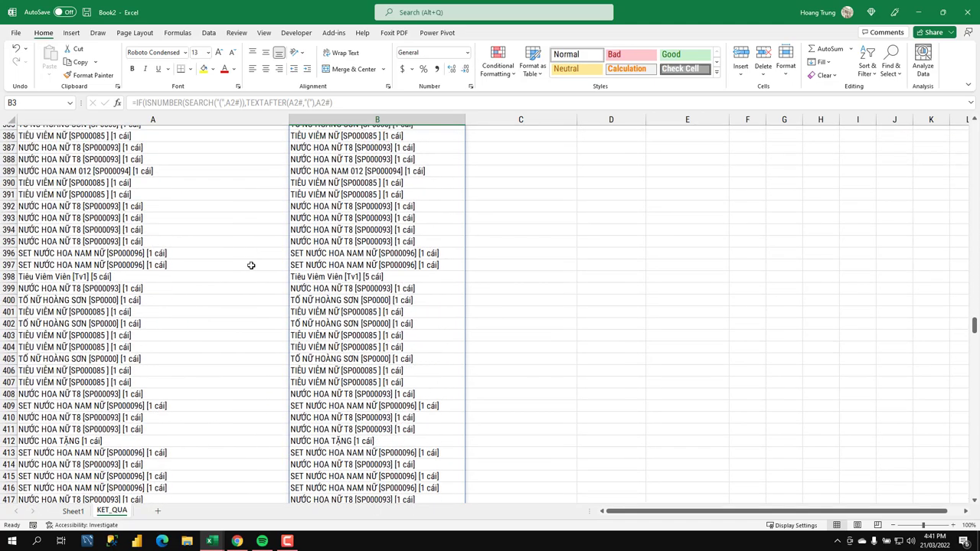
click(163, 231)
scroll(230, 309, down, 5)
key(ctrl+f)
text(Trả 1 phần)
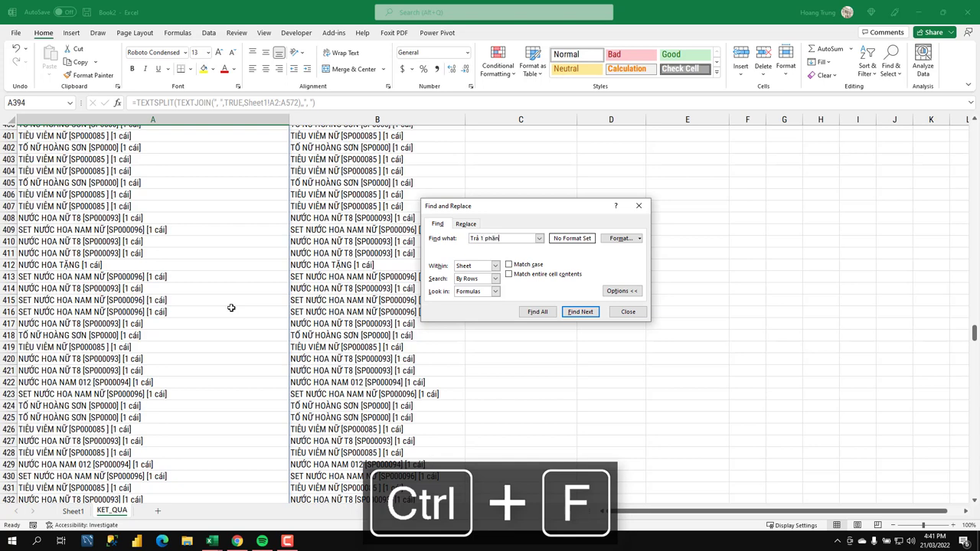
key(Return)
key(Return)
key(Escape)
scroll(467, 349, down, 6)
scroll(474, 350, down, 7)
scroll(492, 363, down, 7)
scroll(460, 344, down, 5)
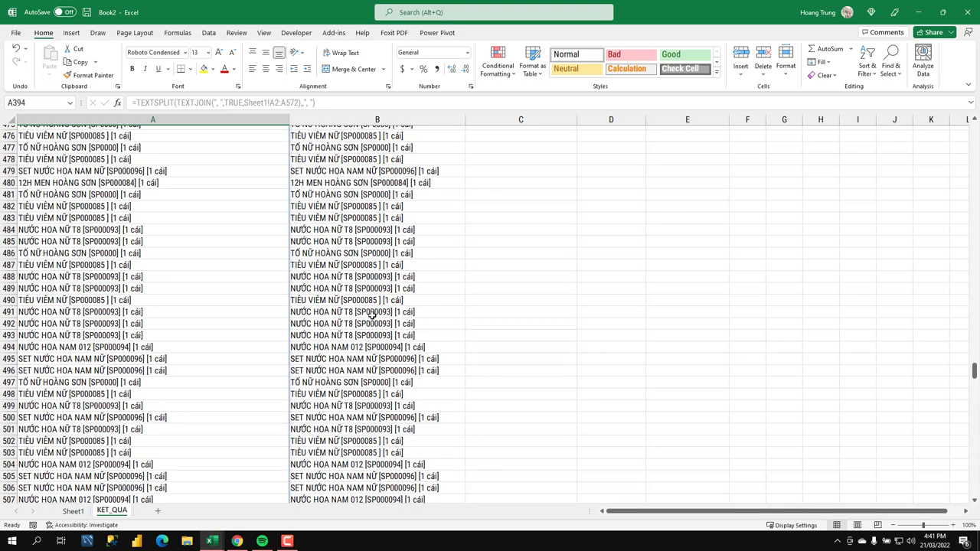
click(373, 316)
key(ctrl+f)
key(Return)
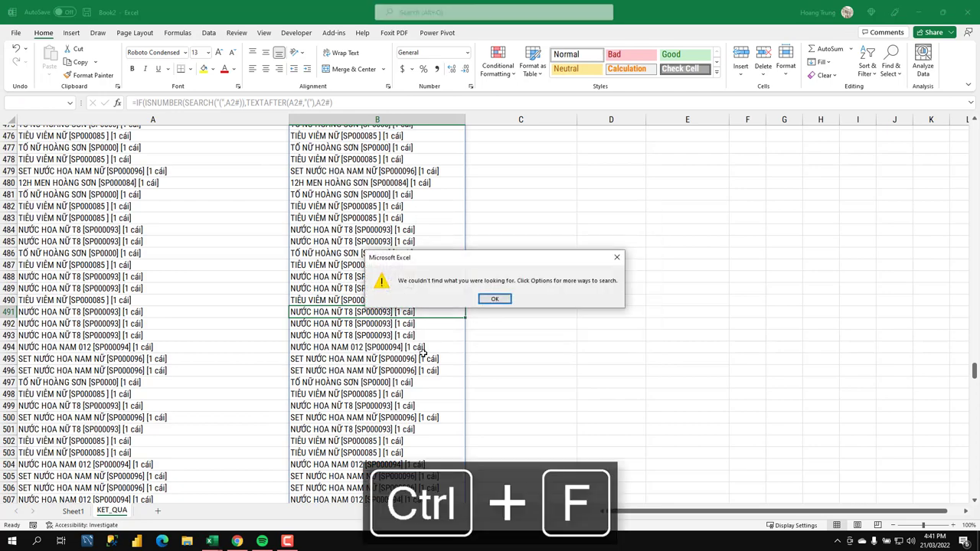
key(Return)
key(Escape)
scroll(489, 360, down, 4)
scroll(511, 396, down, 17)
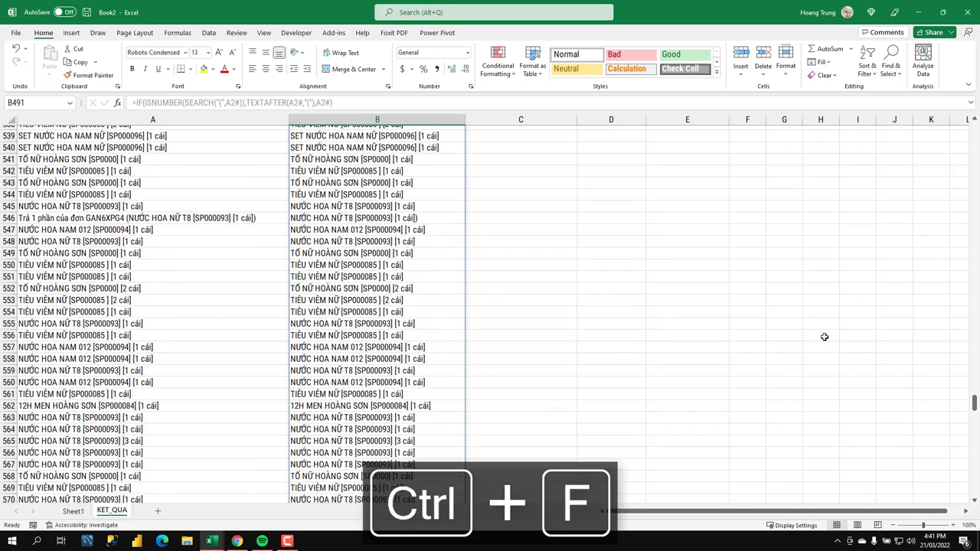
mouse_move(973, 404)
mouse_down()
mouse_move(971, 490)
mouse_move(930, 96)
mouse_up()
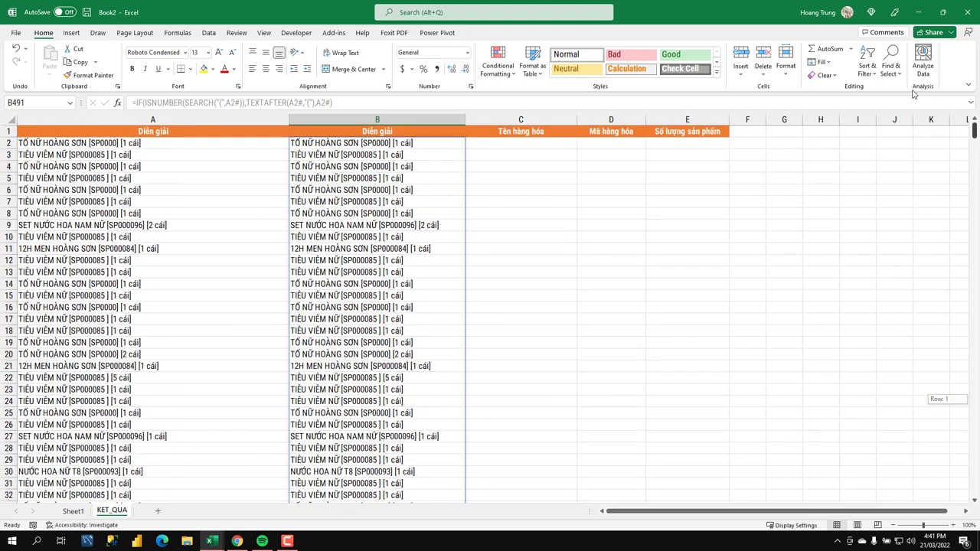
click(397, 144)
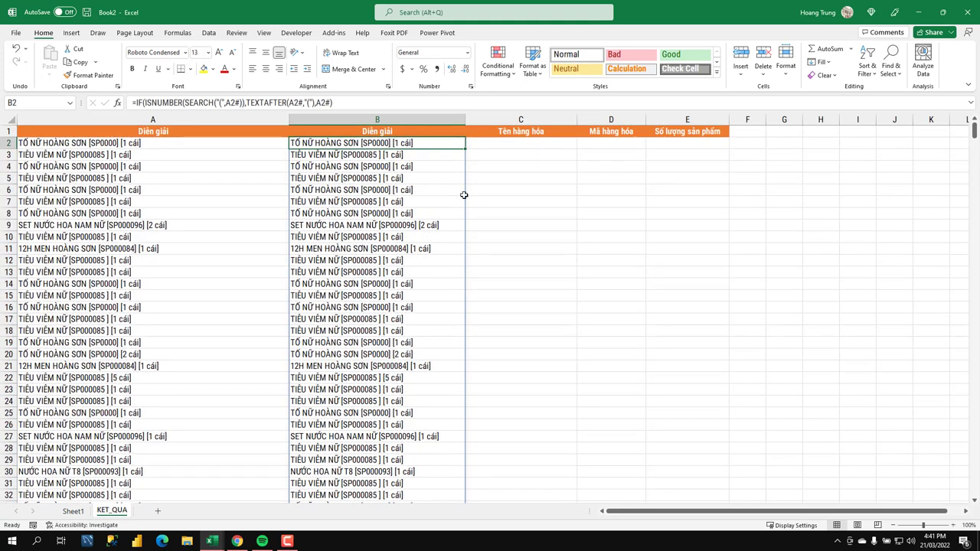
Enter =TEXTBEFORE(B2," [") in C2 to extract the first product name
click(522, 146)
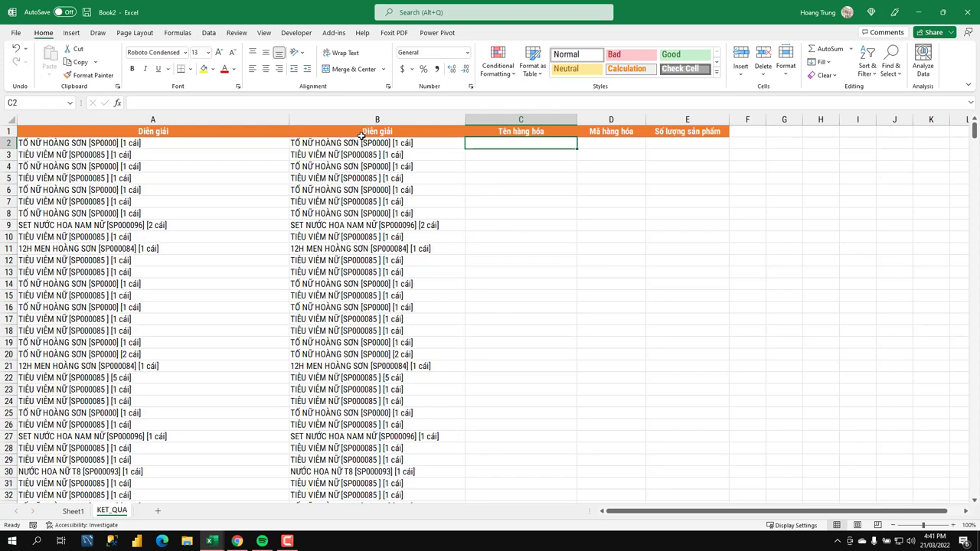
text(=te)
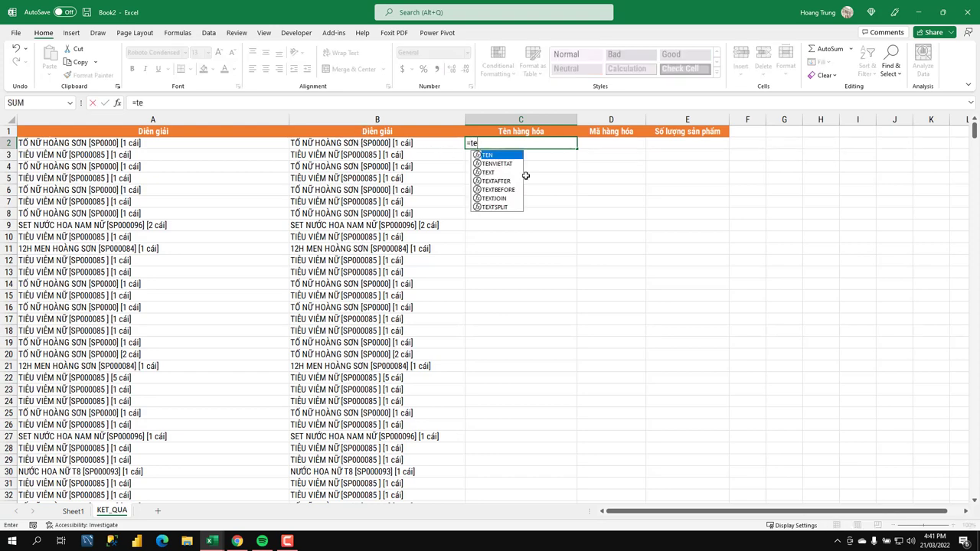
text(xt)
key(Down)
key(Down)
key(Tab)
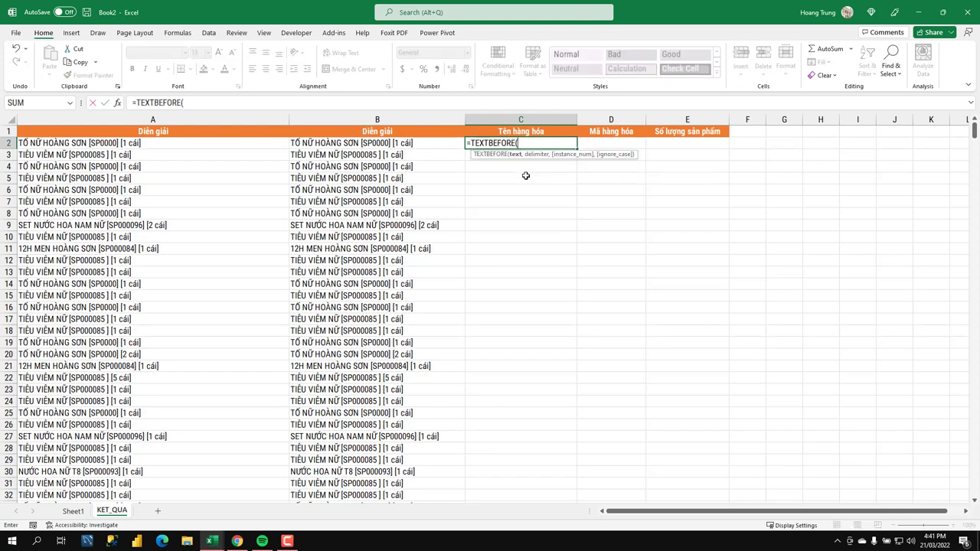
key(Left)
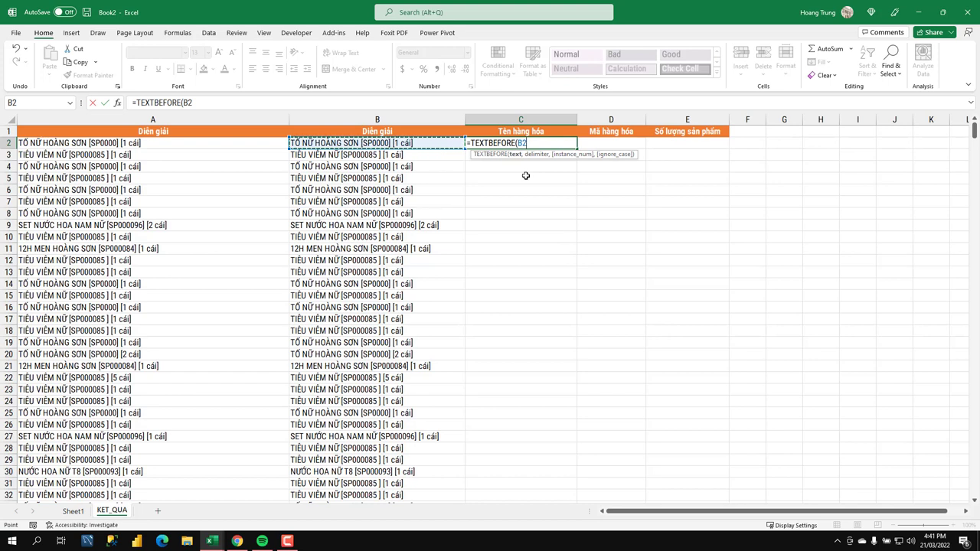
text(," [)
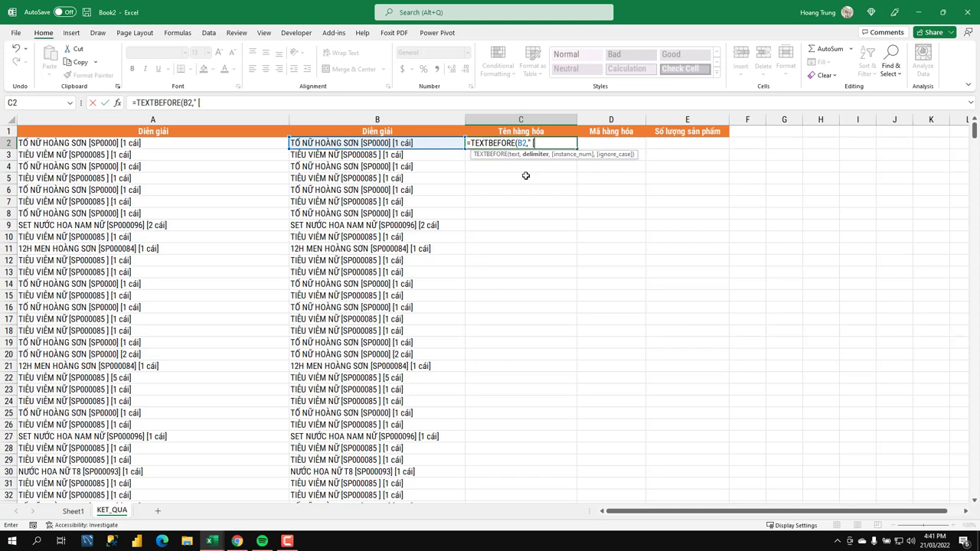
text("))
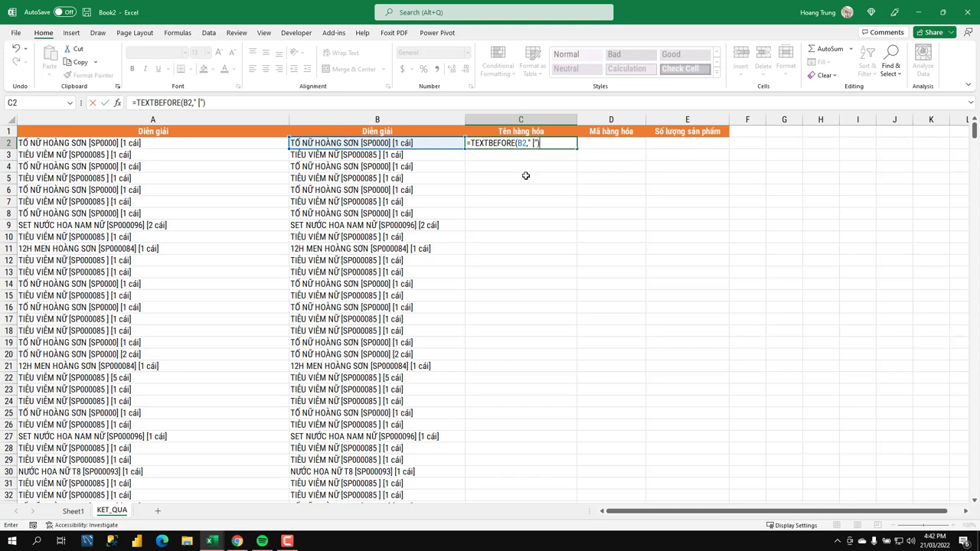
key(Return)
Change C2's reference to B2# so product names spill down to row 738
click(566, 144)
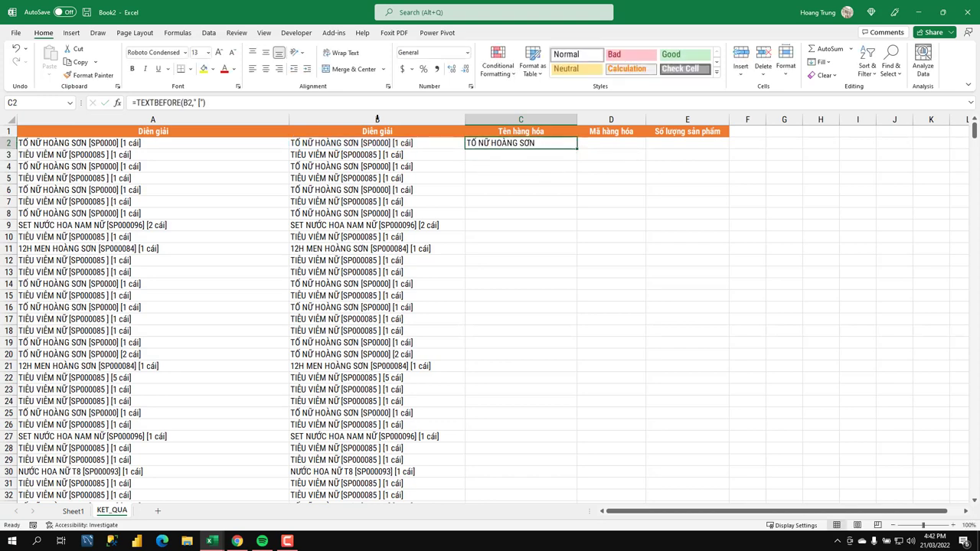
click(189, 102)
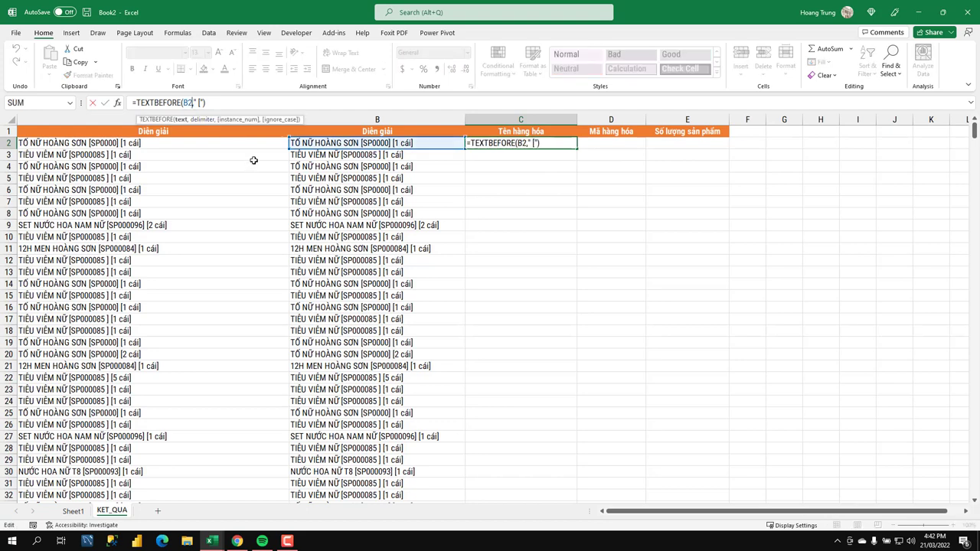
text(#)
key(Return)
scroll(503, 273, down, 4)
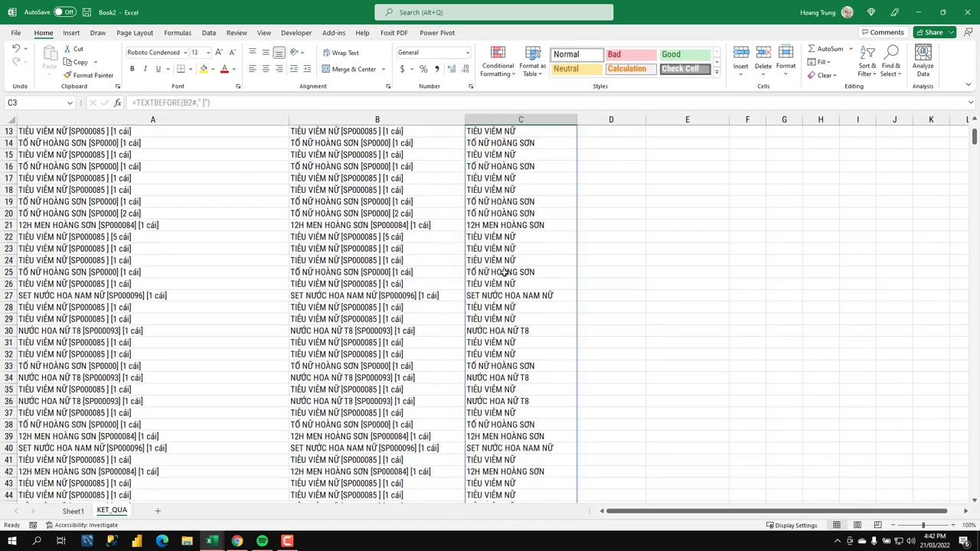
scroll(503, 273, up, 4)
mouse_move(974, 135)
mouse_down()
mouse_move(949, 503)
mouse_move(975, 131)
mouse_up()
click(611, 132)
key(Down)
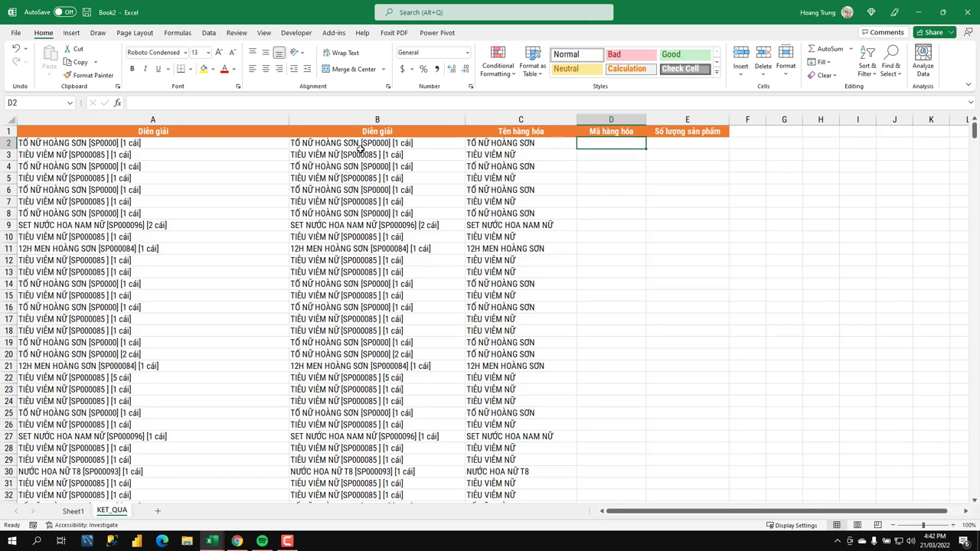
Enter =TEXTAFTER(B2,"[") in D2 to take the text after the code bracket
text(=te)
text(xtafter()
click(518, 145)
key(Left)
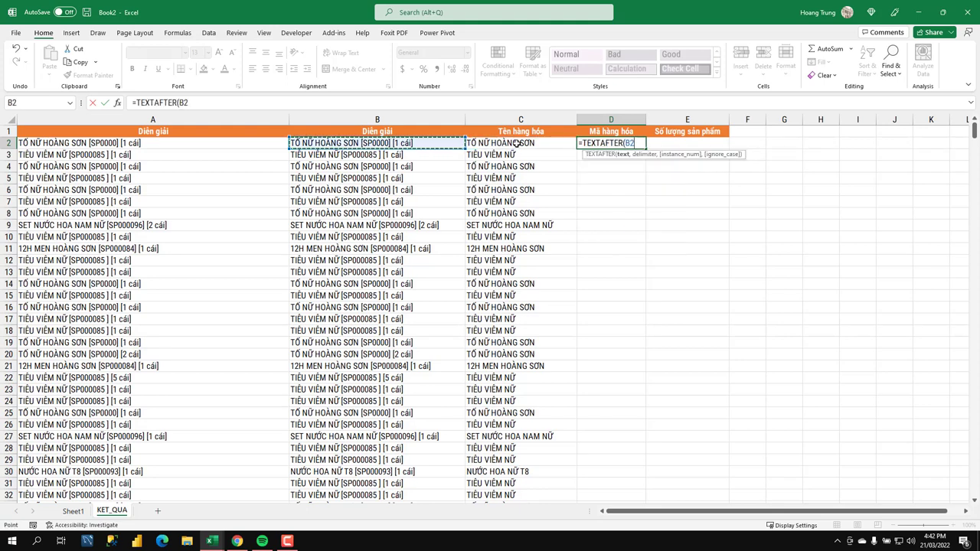
text(,")
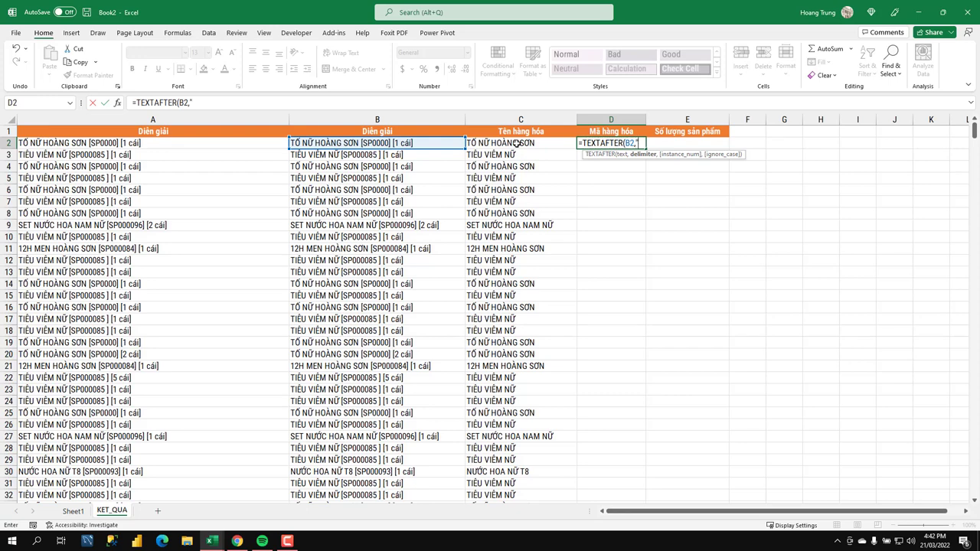
text([)
text("))
key(ctrl+Return)
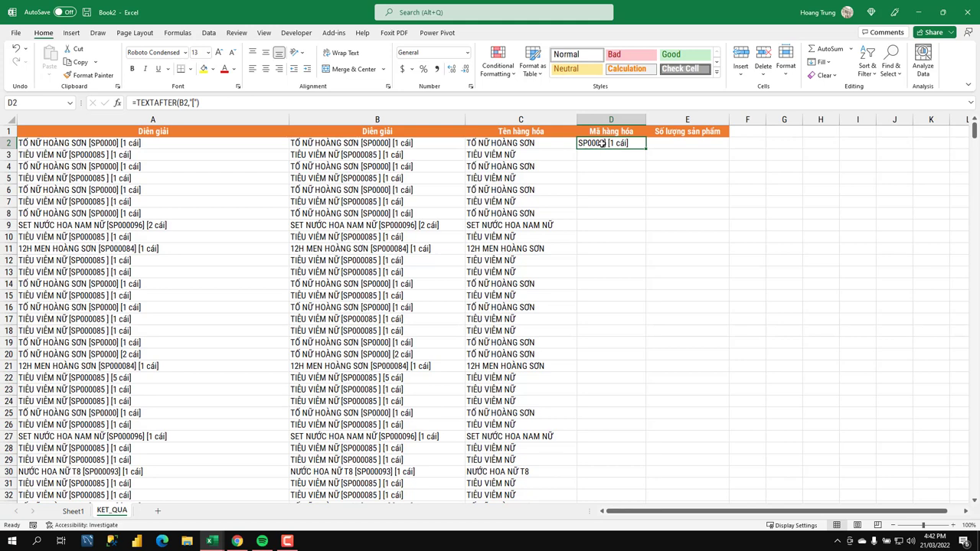
Wrap D2's formula in TEXTBEFORE to cut at "]", leaving only the product code
double_click(585, 143)
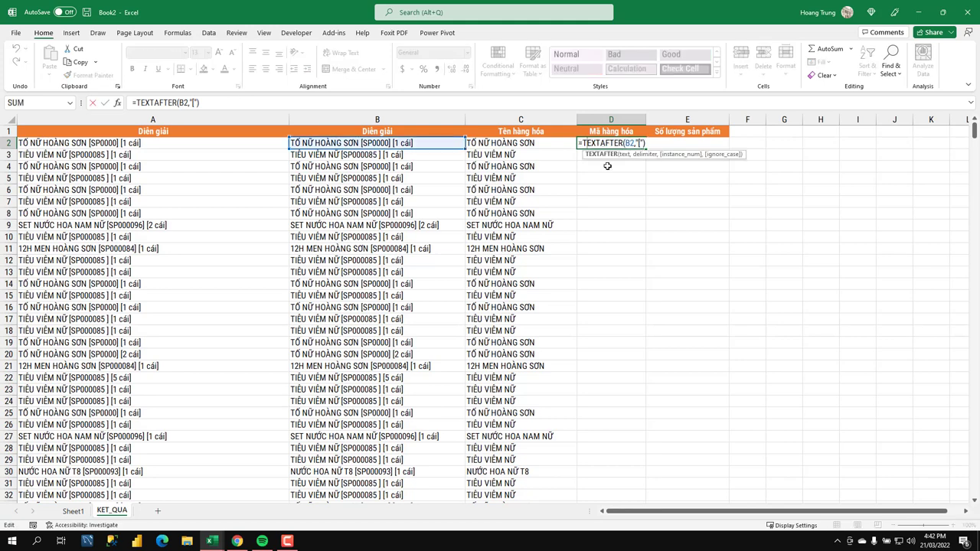
text(text)
key(Down)
key(Down)
key(Tab)
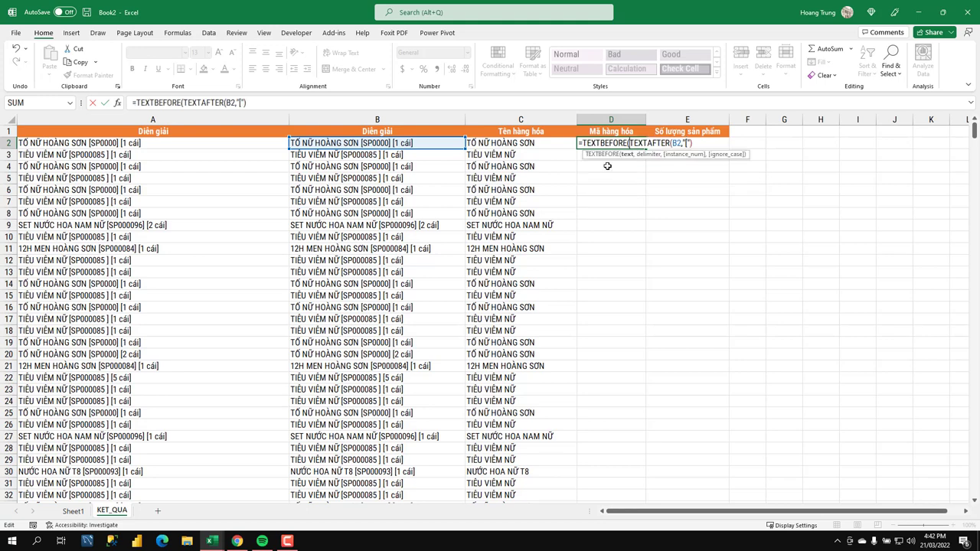
text(,"[")
text())
key(ctrl+Return)
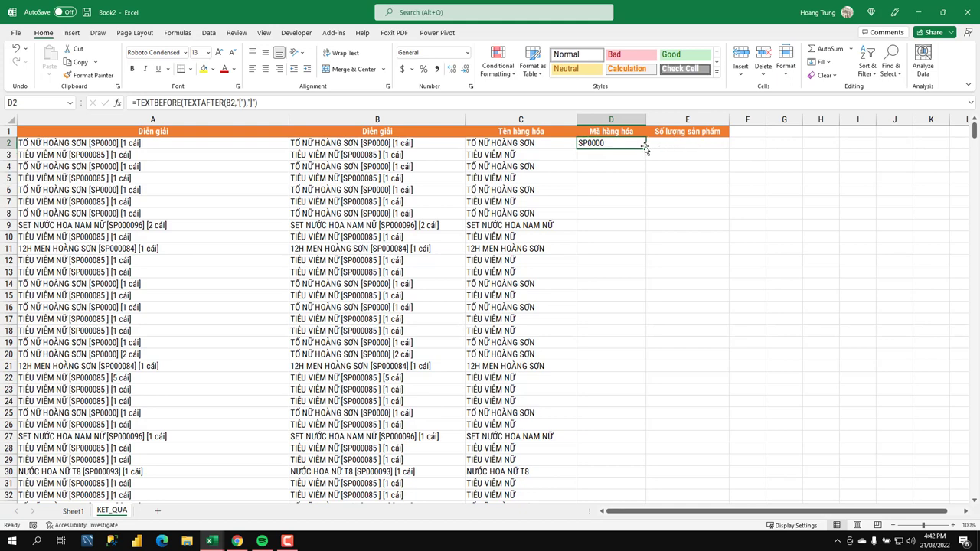
Change D2's reference to B2# so product codes like SP000085 spill down to row 738
click(235, 102)
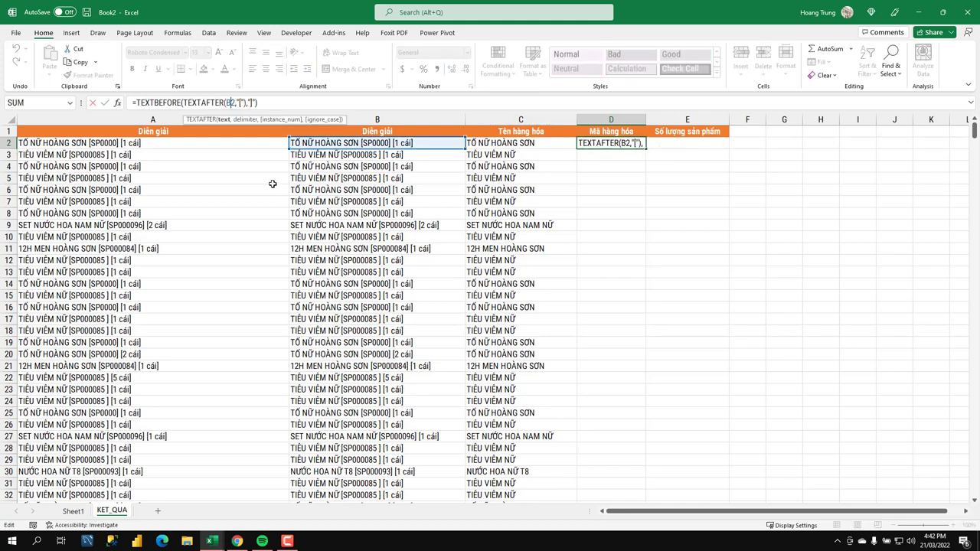
text(#)
key(Return)
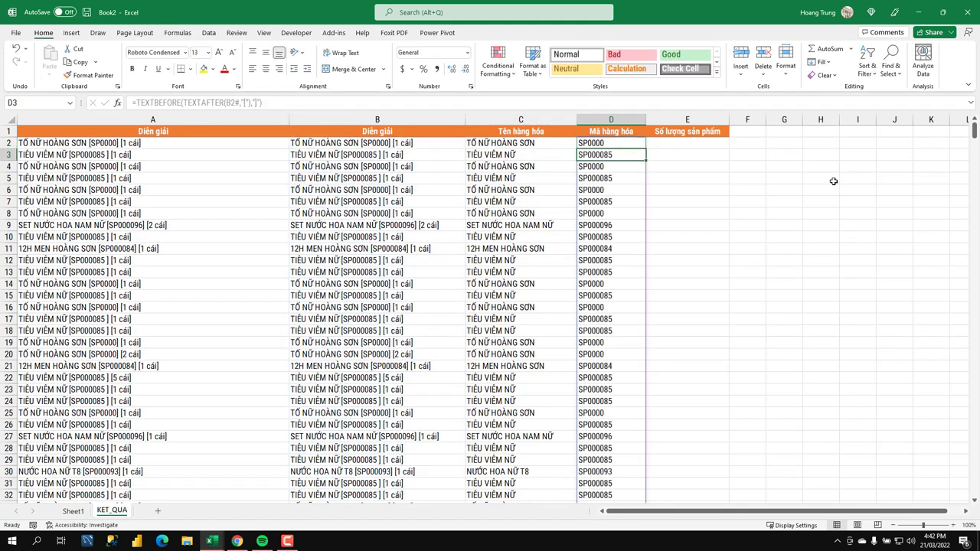
mouse_move(972, 140)
mouse_down()
mouse_move(974, 499)
mouse_move(973, 131)
mouse_up()
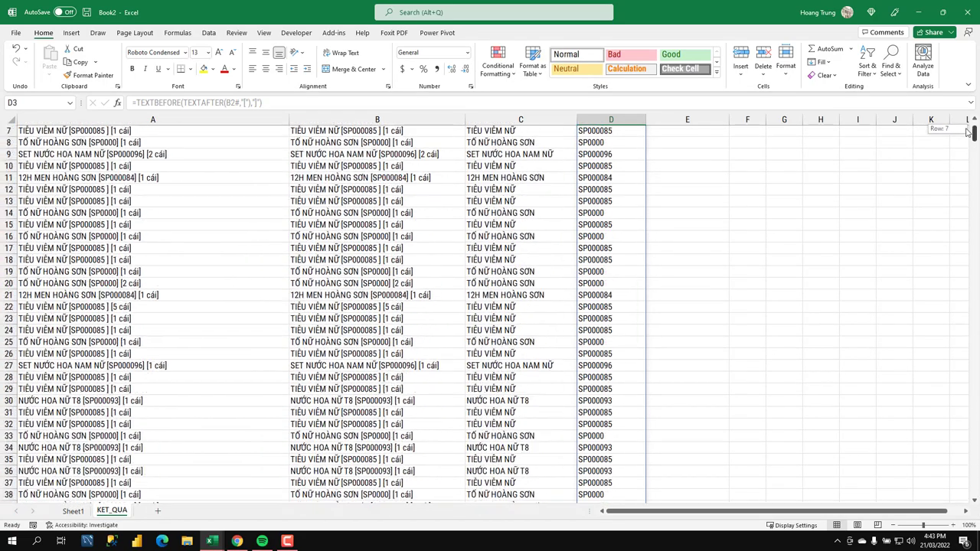
click(689, 143)
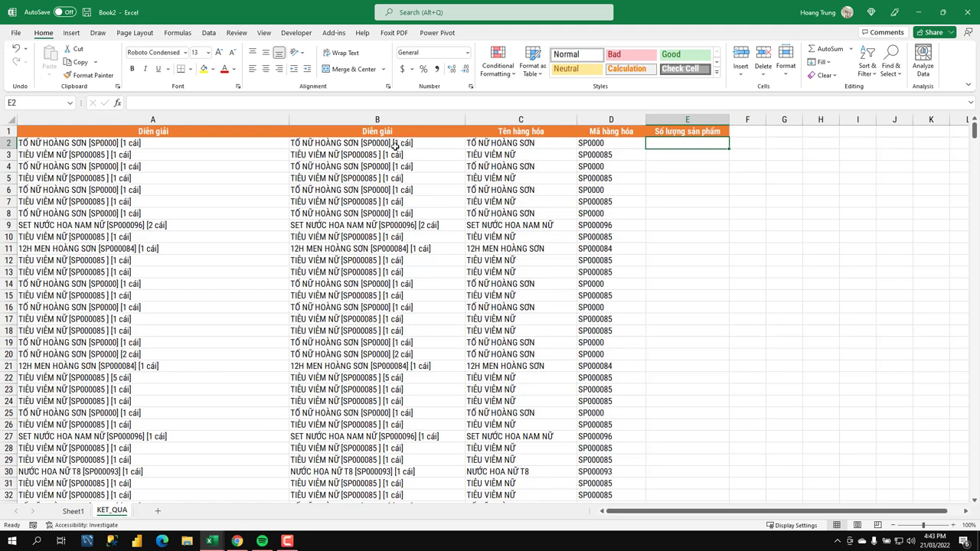
Enter =TEXTAFTER(B2,"[",2) in E2 to take the text after the second bracket
text(=text)
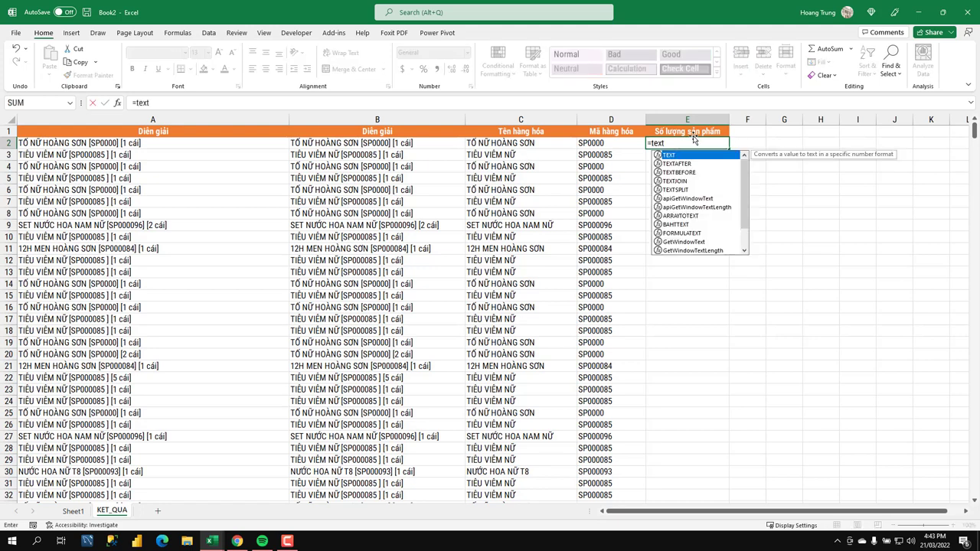
key(Tab)
key(Left)
key(Left)
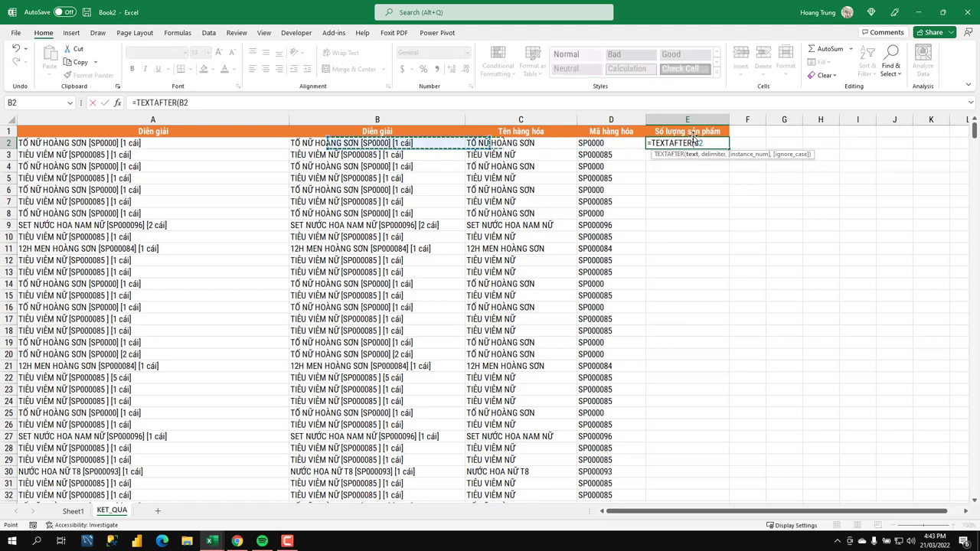
key(Left)
text(,"[")
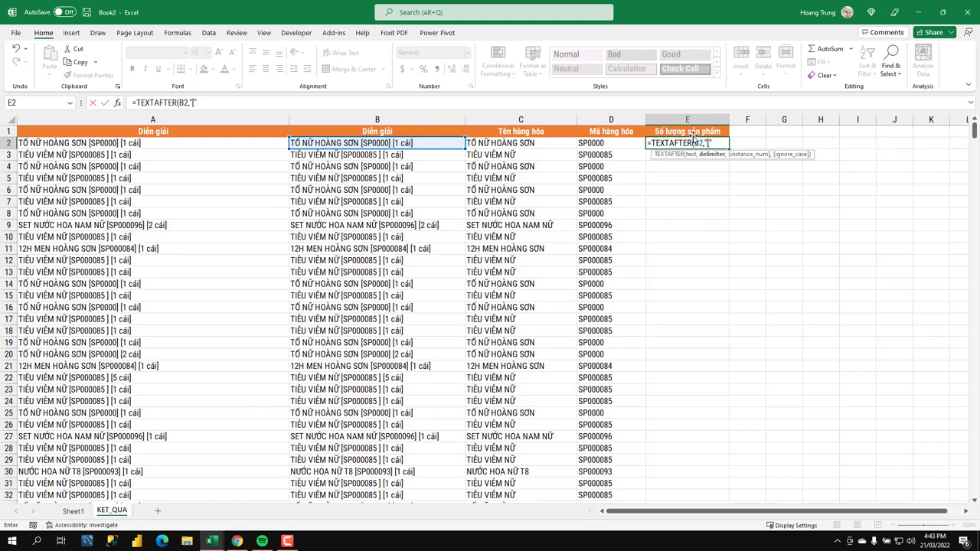
text(,2)
text())
key(Return)
Change E2's reference to B2# so the quantity text spills down column E
click(677, 147)
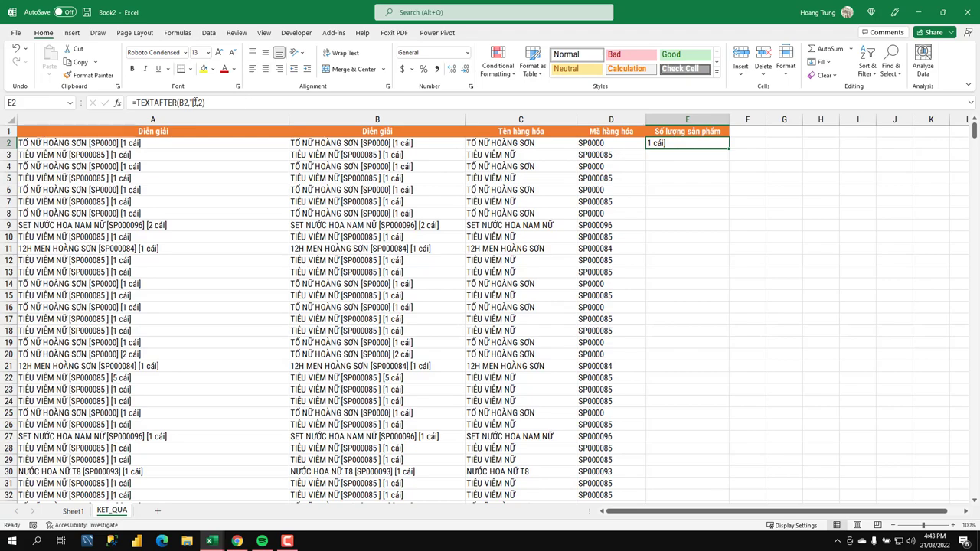
click(188, 102)
text(#)
key(Return)
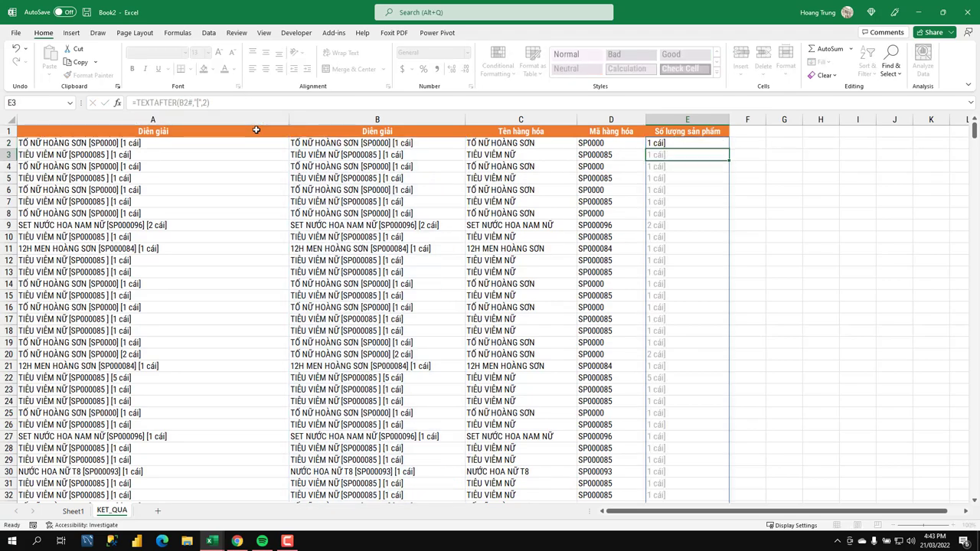
drag(966, 131, 973, 488)
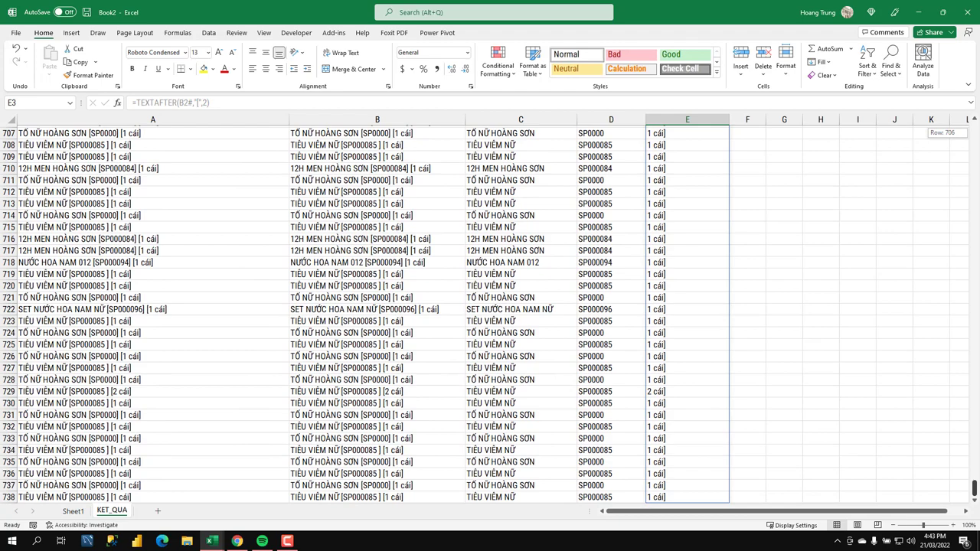
drag(971, 132, 969, 132)
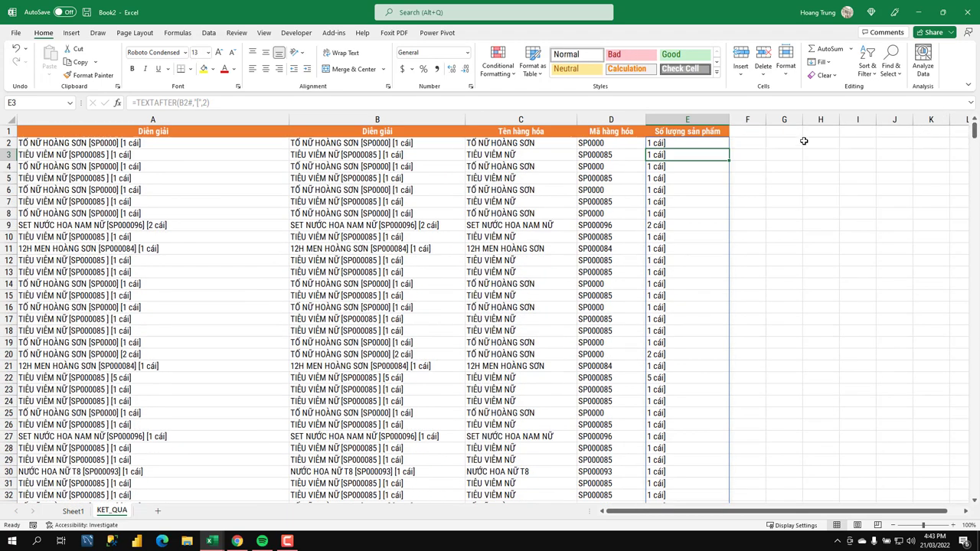
Wrap E2's formula as TEXTBEFORE(...," ") so only quantities like 1, 2 and 5 remain
click(668, 143)
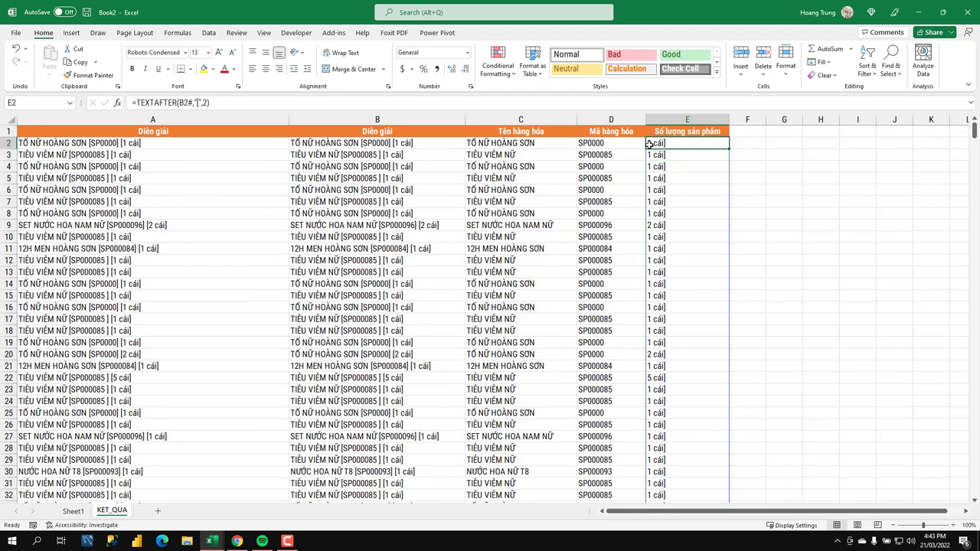
click(134, 101)
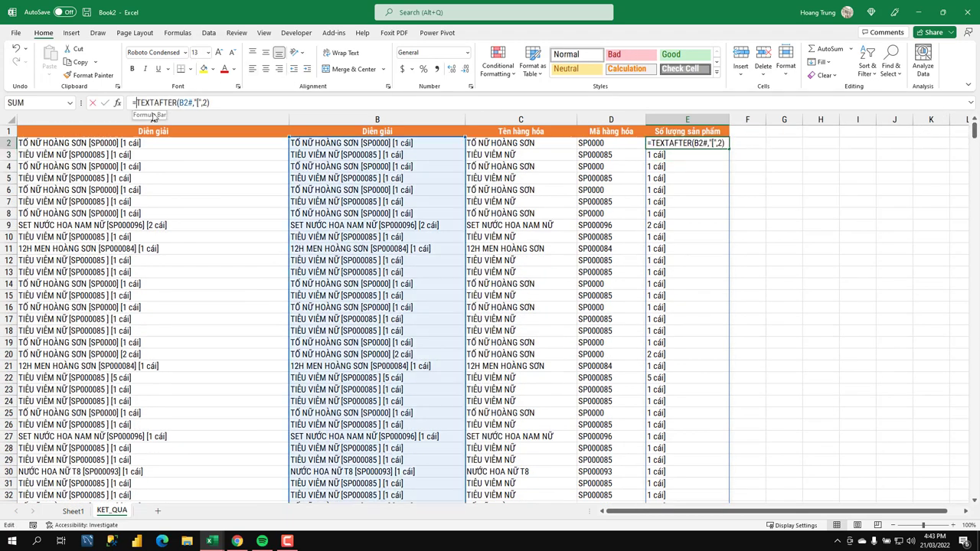
text(teTEXTBEFORE()
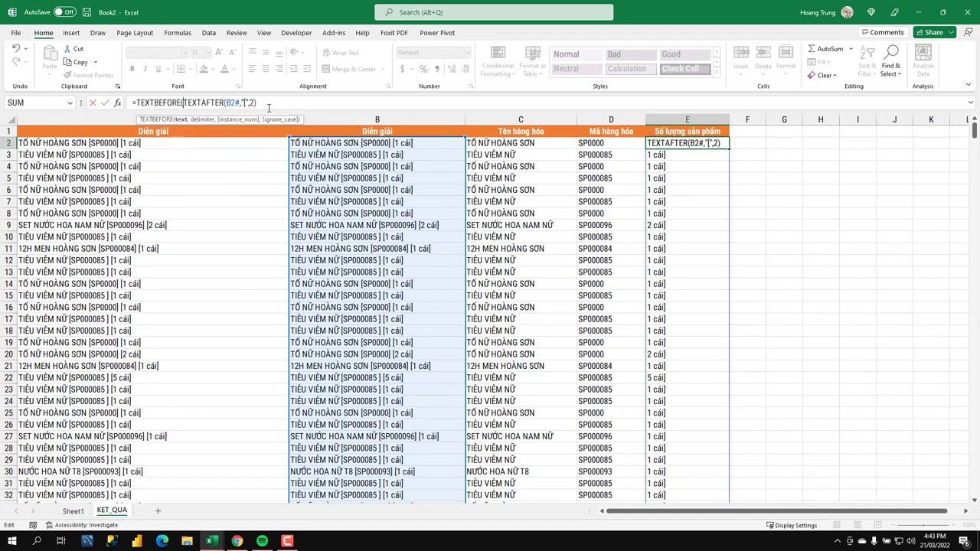
text(,)
text())
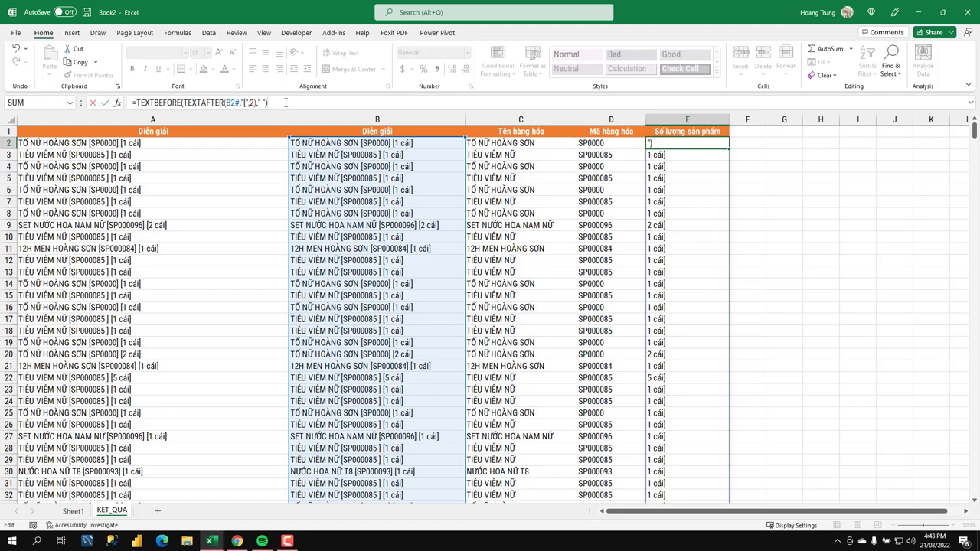
key(Return)
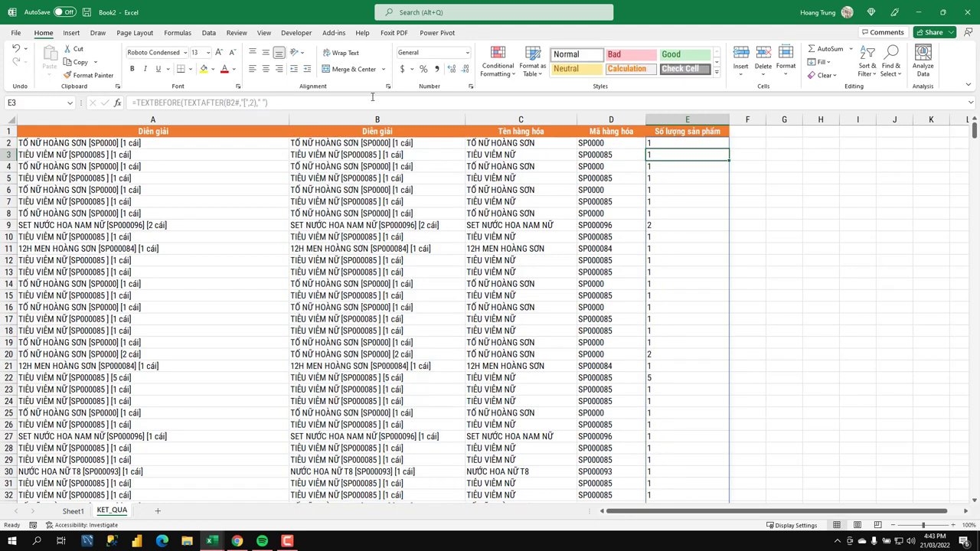
key(Up)
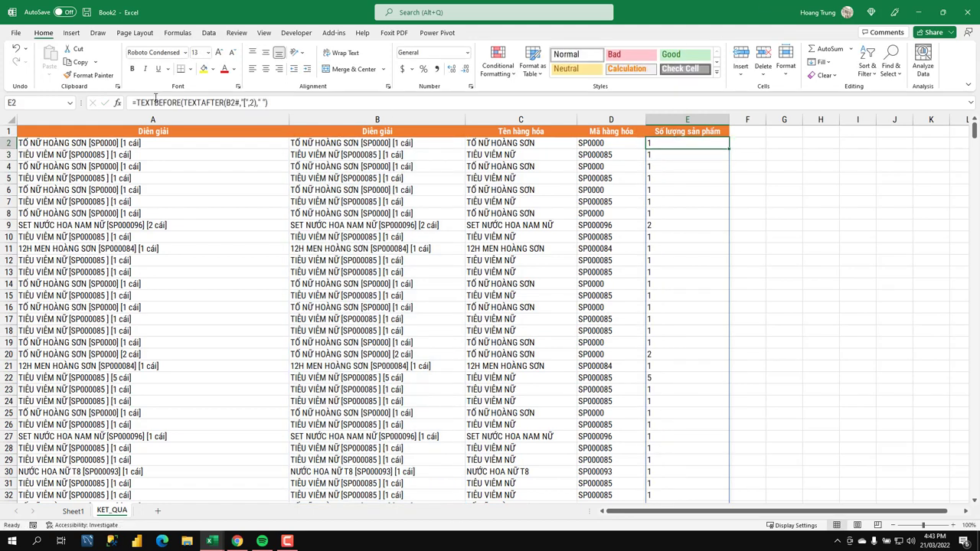
Prefix E2's formula with a double minus so the spilled quantities become true numbers
click(137, 102)
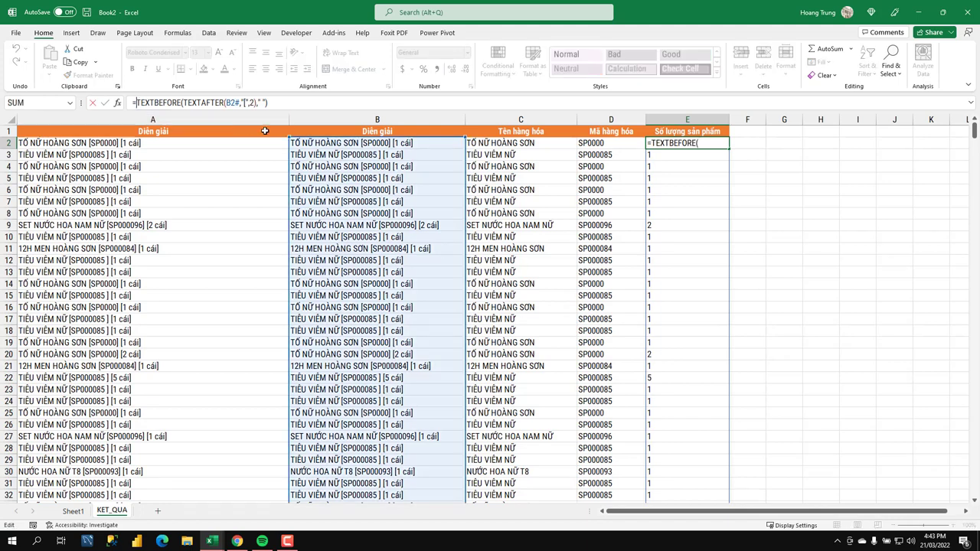
text(--)
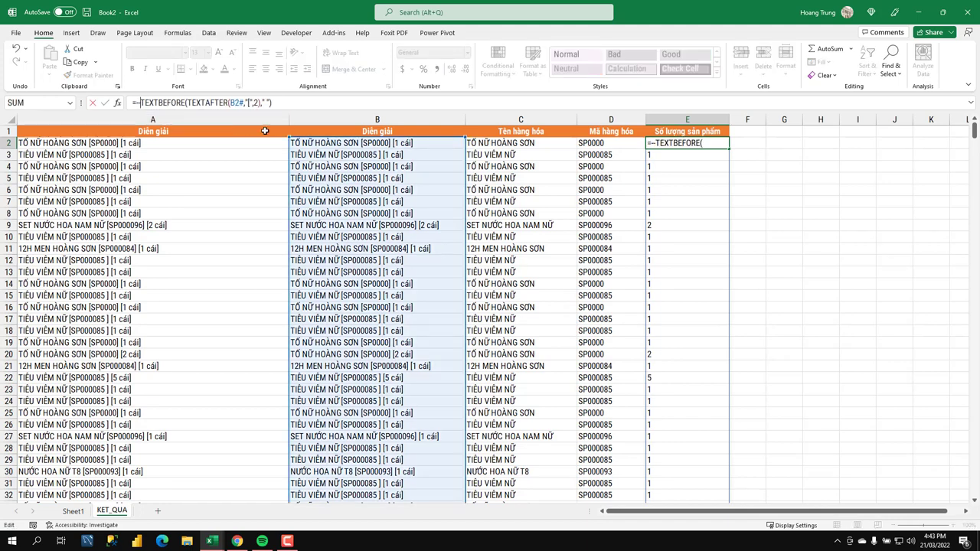
key(Return)
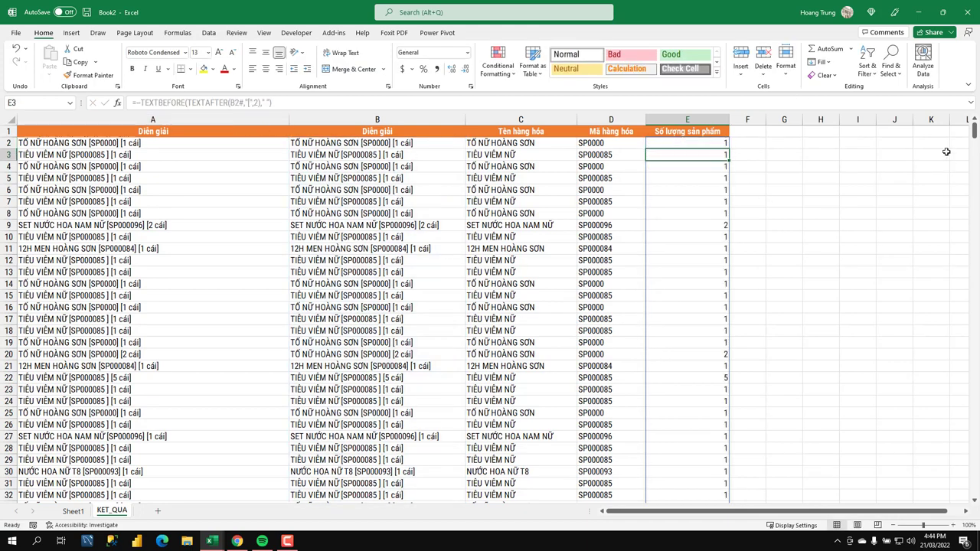
drag(972, 131, 930, 496)
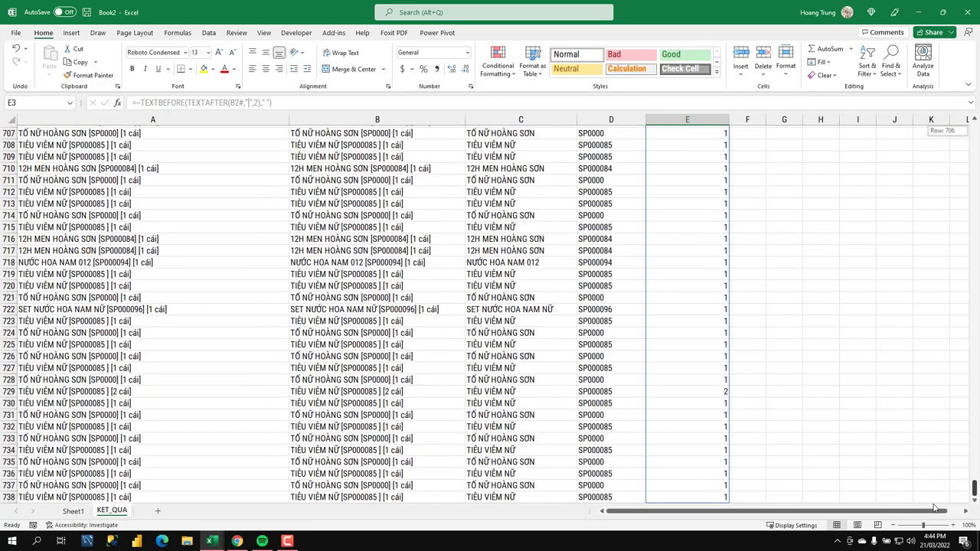
drag(950, 440, 953, 131)
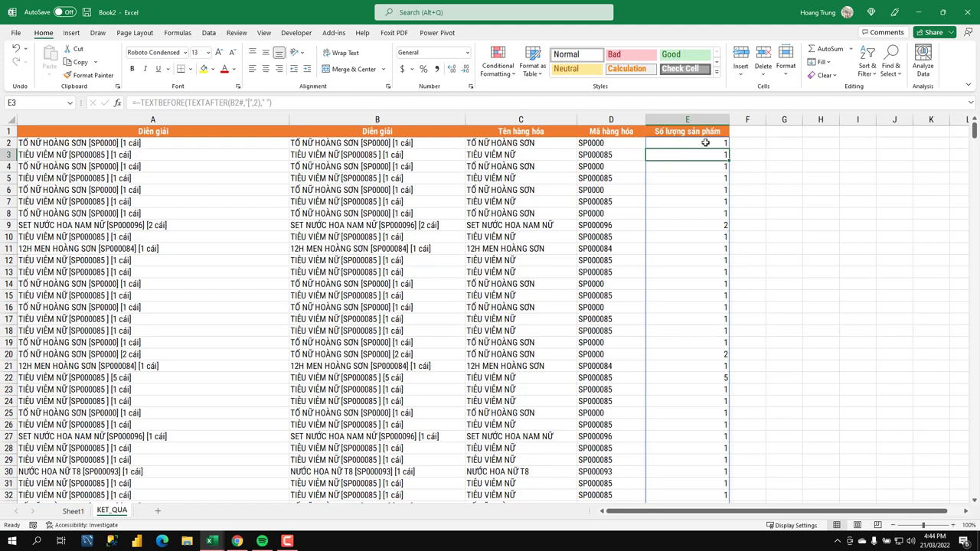
key(Up)
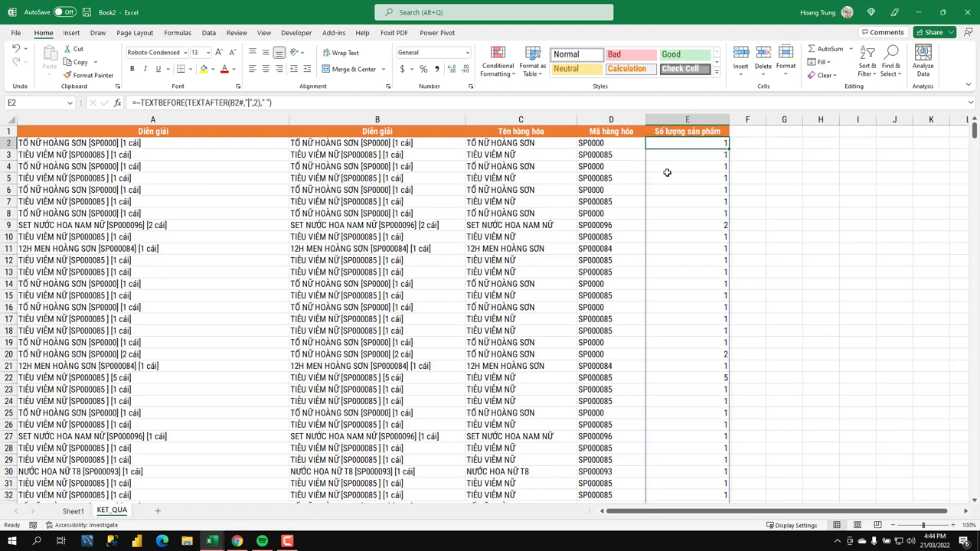